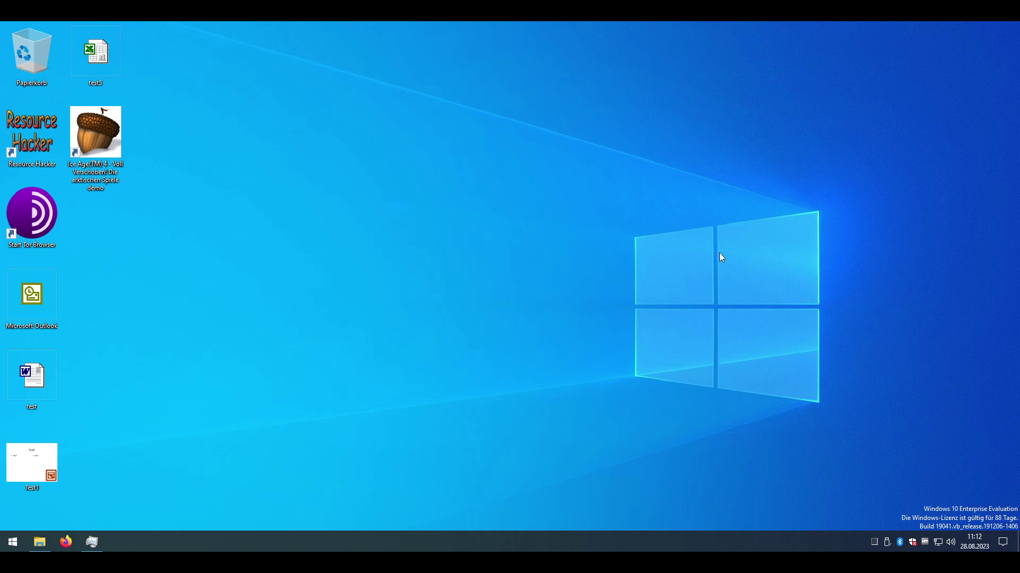
Step: Play the Keinohrhasen DVD from drive E in VLC media player and start the film from the disc menu
left_click(39, 542)
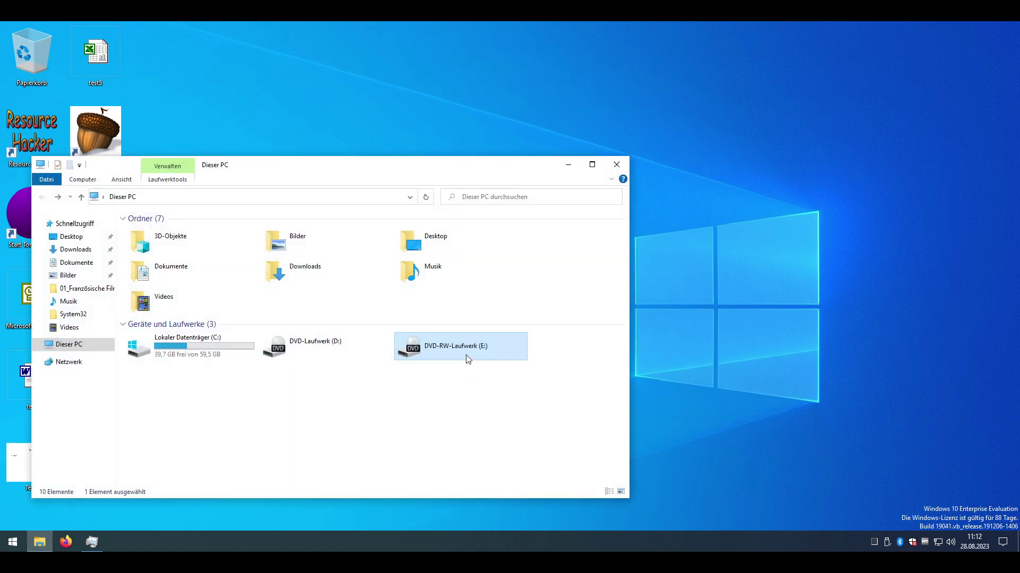
right_click(448, 352)
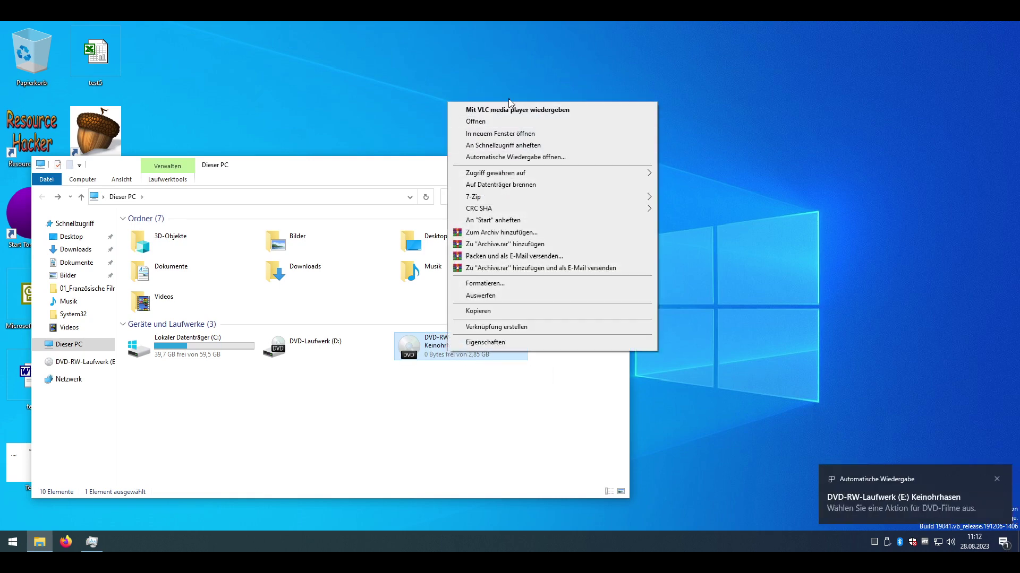
left_click(400, 449)
right_click(446, 349)
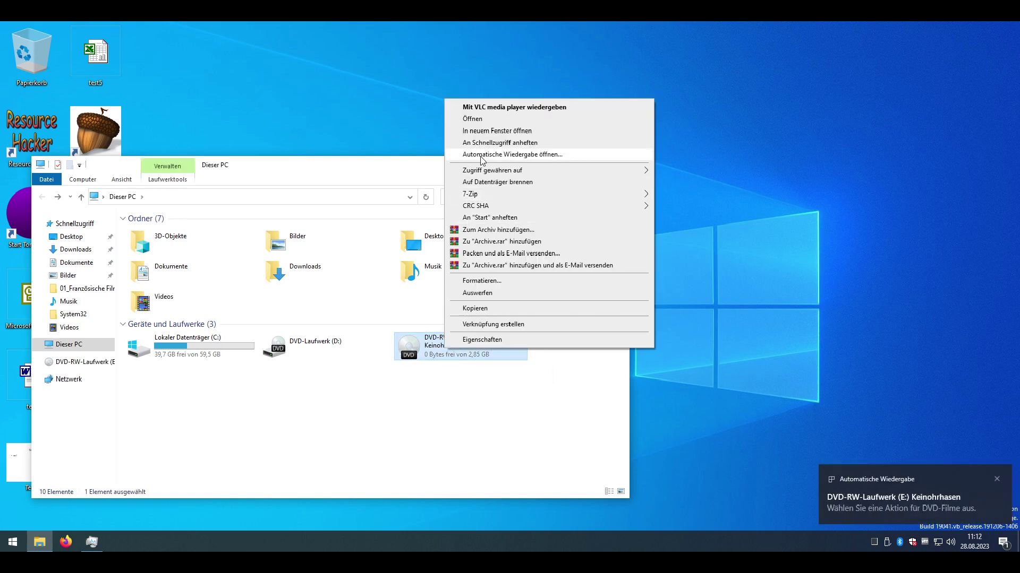
left_click(476, 131)
left_click(629, 181)
double_click(468, 354)
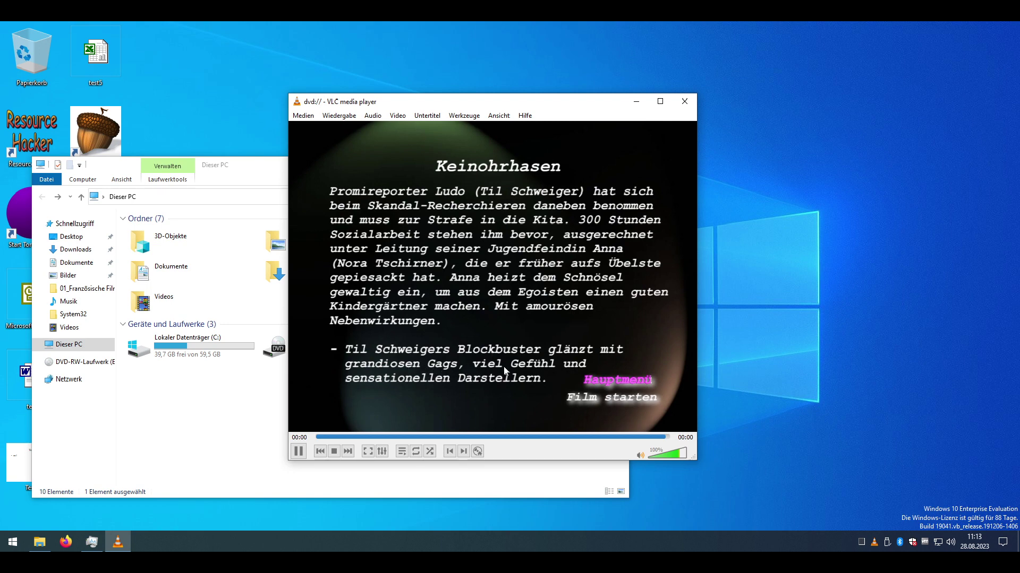
left_click(611, 399)
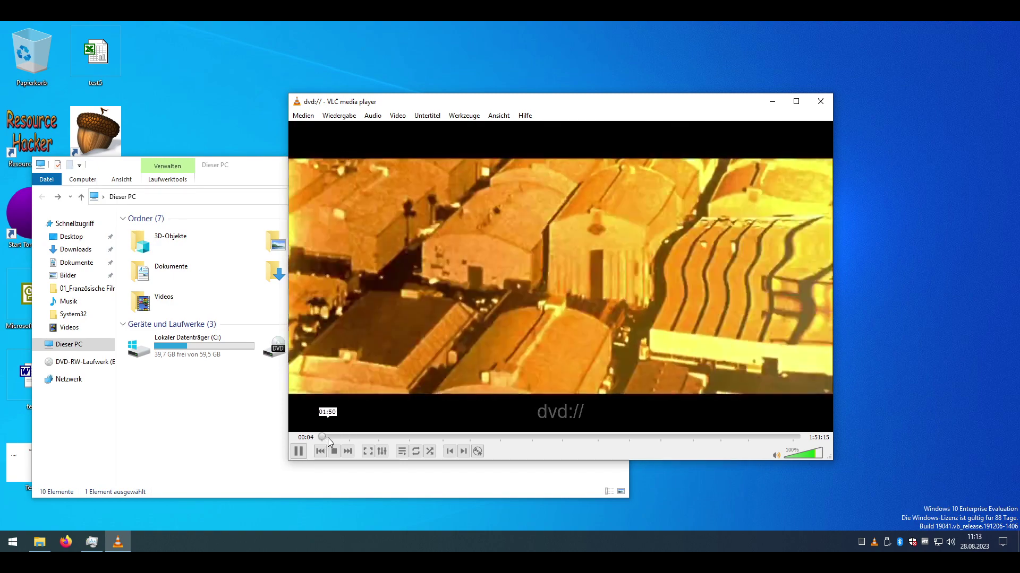
Step: Sample the film at several points up to about 1:33:08, and close the player and the file window
left_click_drag(327, 437, 368, 438)
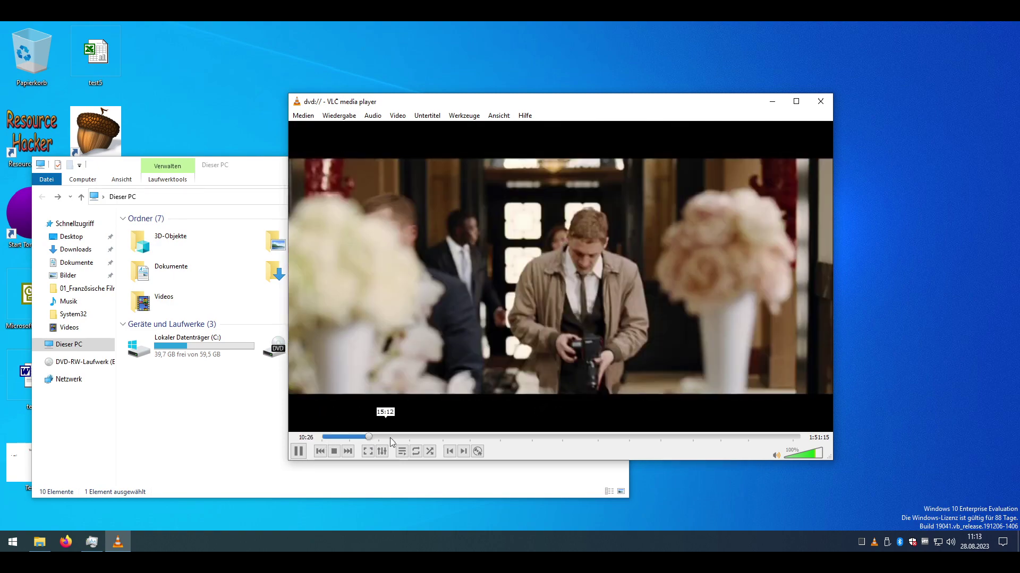
left_click(440, 437)
left_click(535, 436)
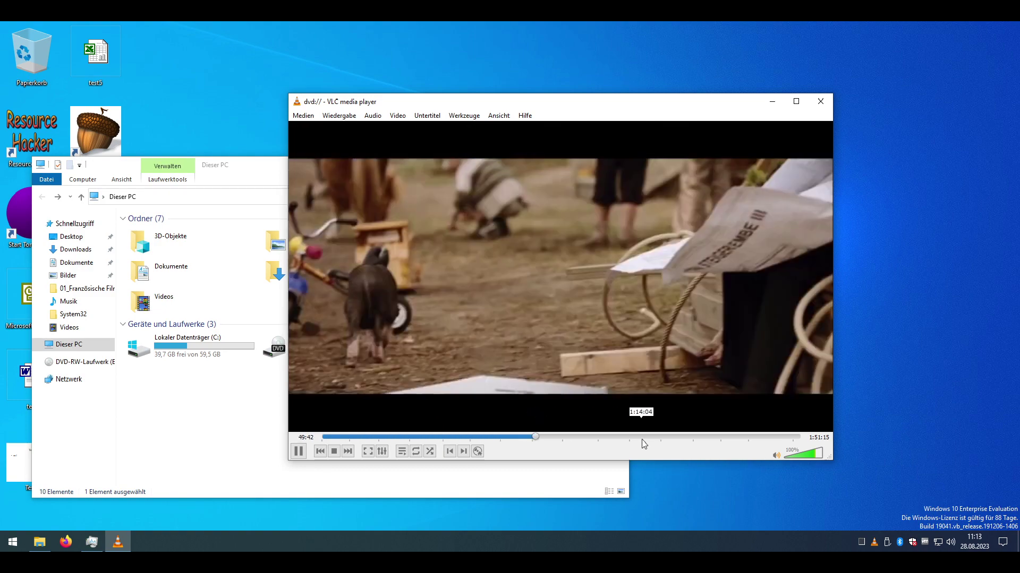
left_click(715, 436)
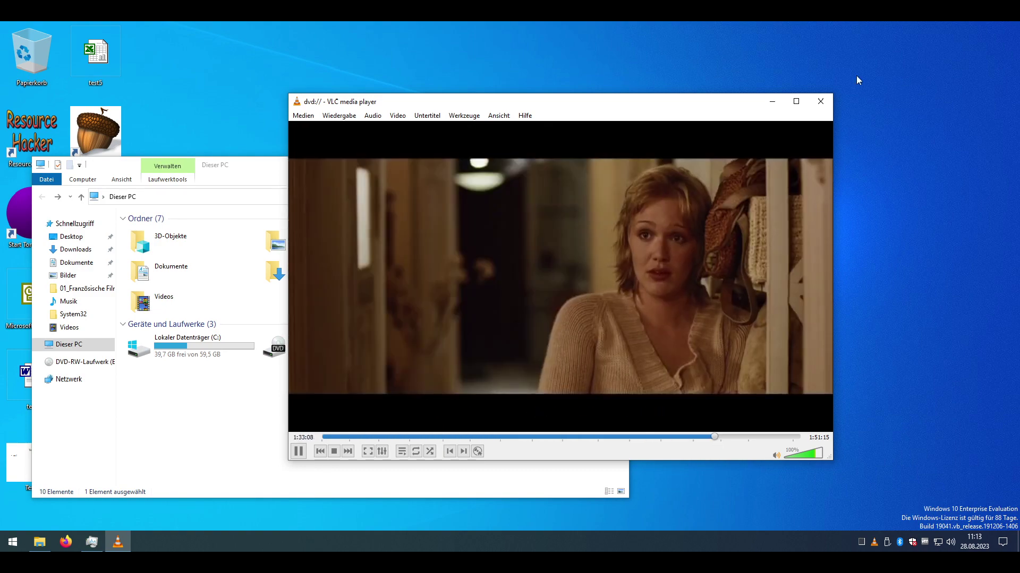
left_click(821, 102)
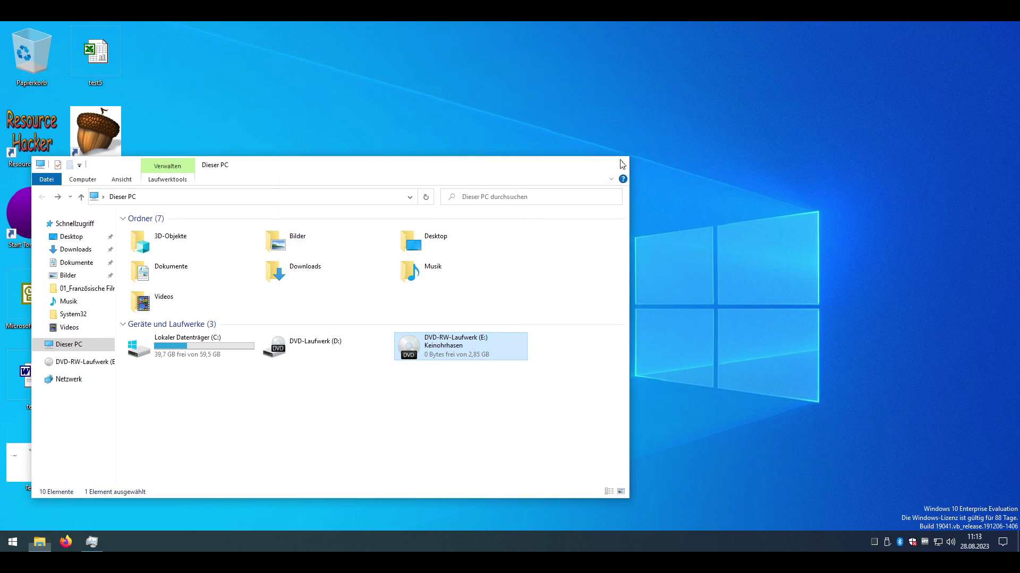
left_click(625, 161)
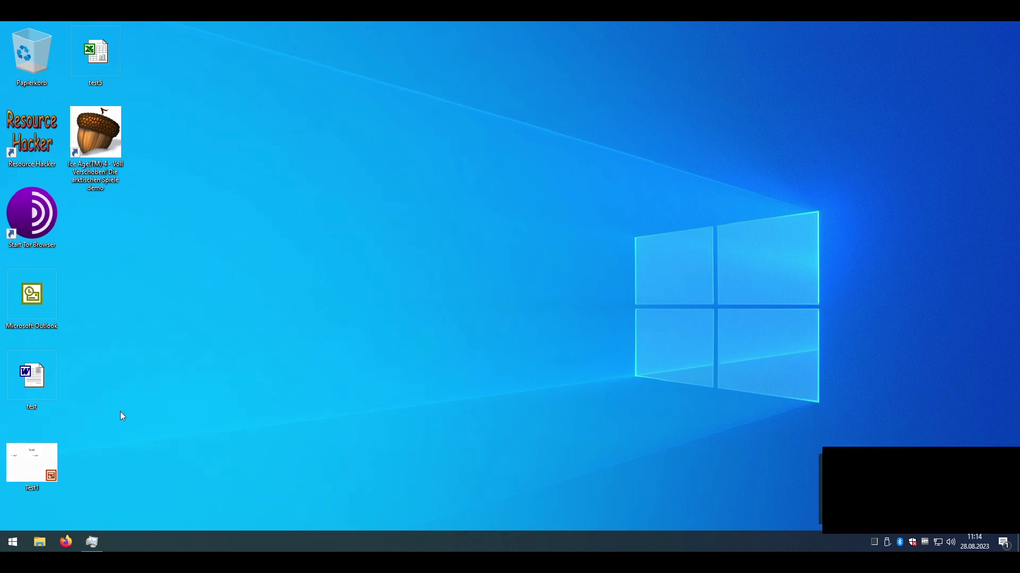
Step: Open the contents of the disc in DVD-RW drive E and play its video file
left_click(42, 542)
right_click(430, 342)
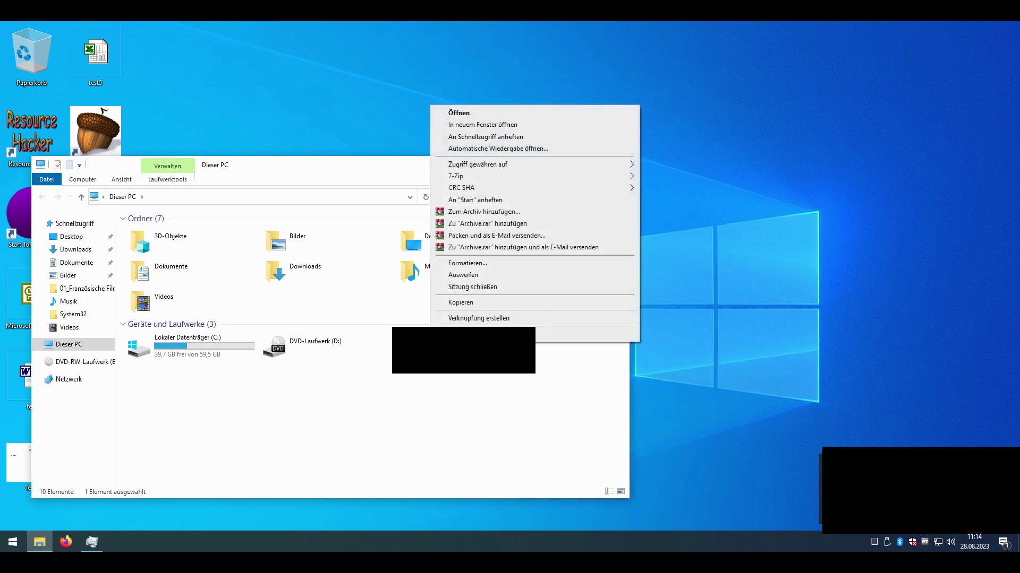
left_click(459, 113)
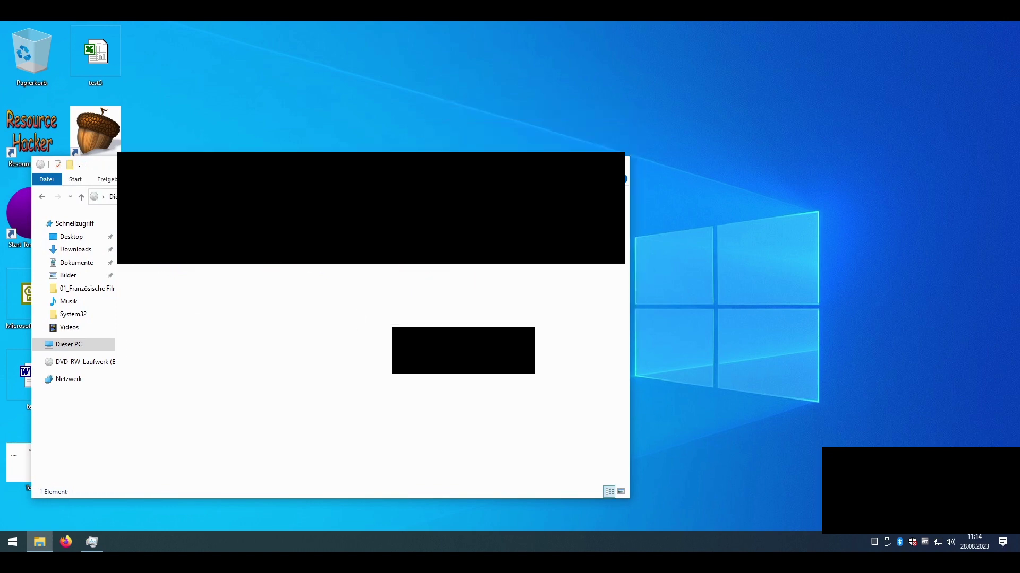
double_click(176, 242)
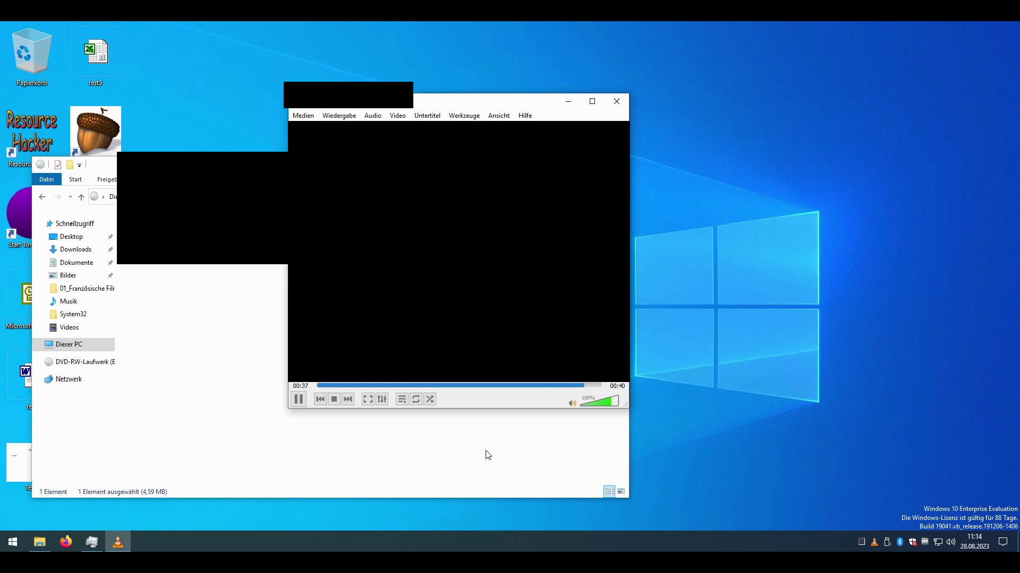
Step: Pause the video and jump back to about 00:04, and close the player and the file window
left_click(359, 385)
left_click(297, 399)
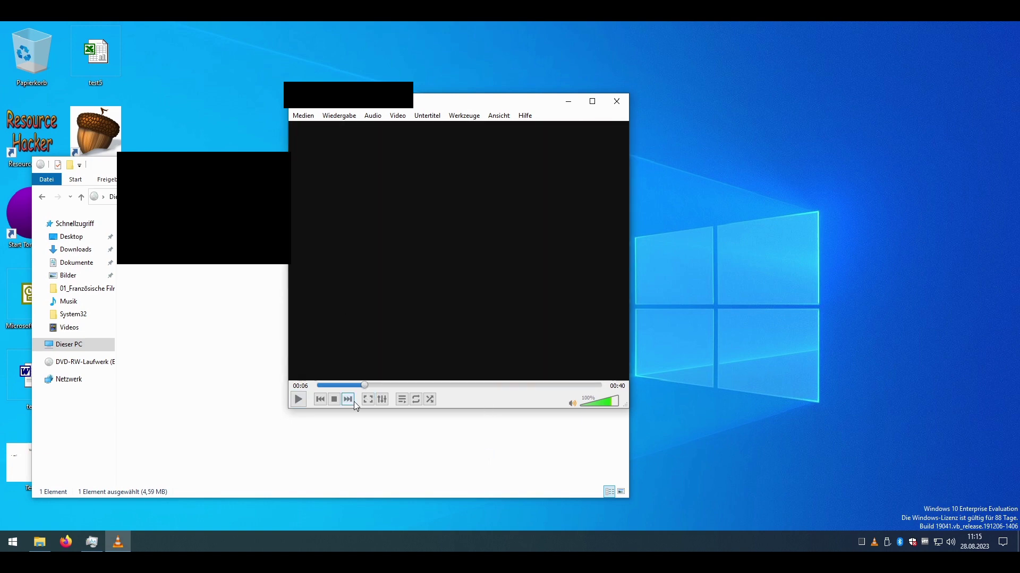
left_click(346, 386)
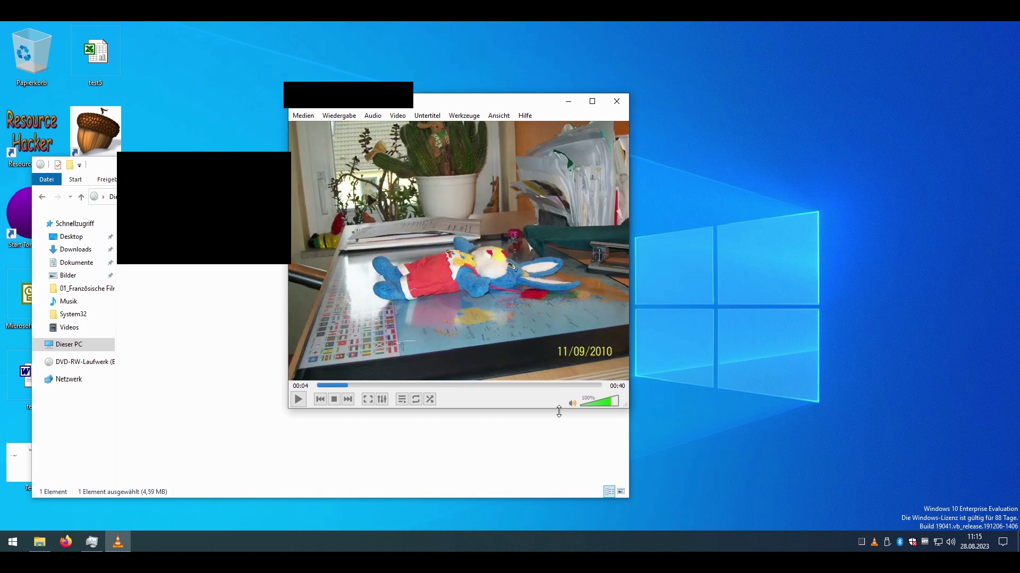
left_click(617, 101)
left_click(616, 164)
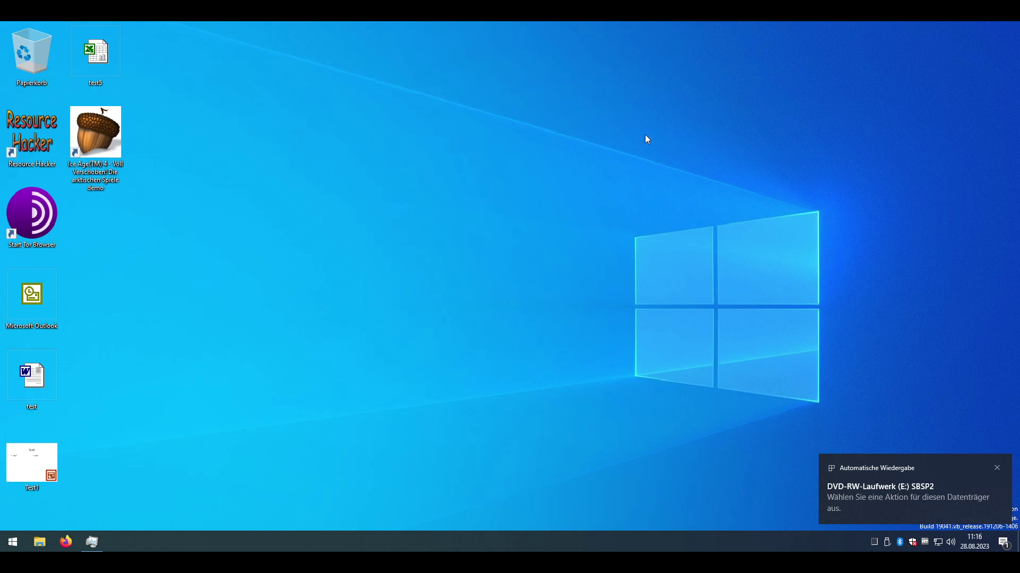
Step: Browse the files on the SBSP2 disc in drive E and return to the drive overview
left_click(40, 541)
right_click(397, 345)
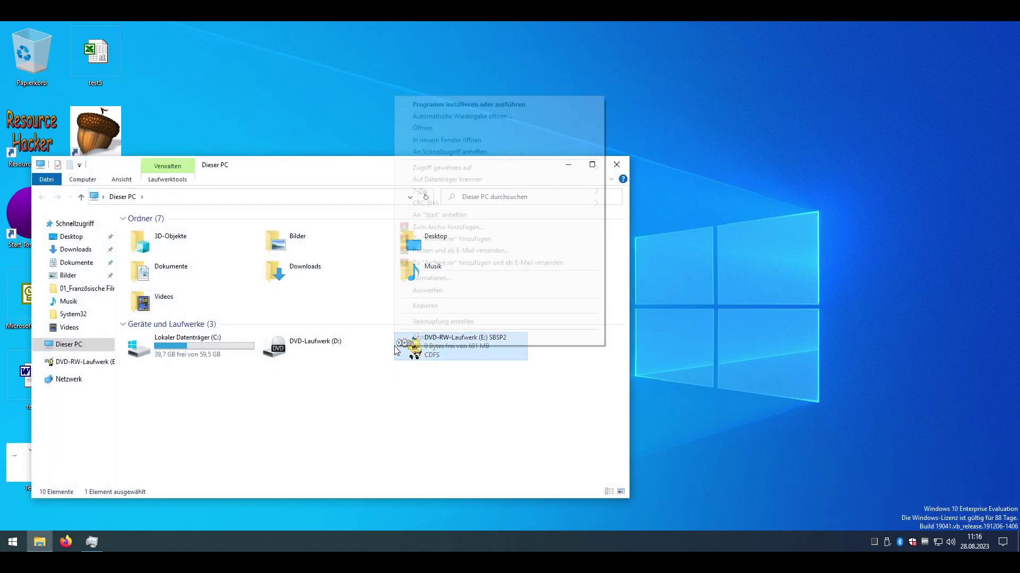
left_click(439, 128)
scroll(257, 273, "down", 5)
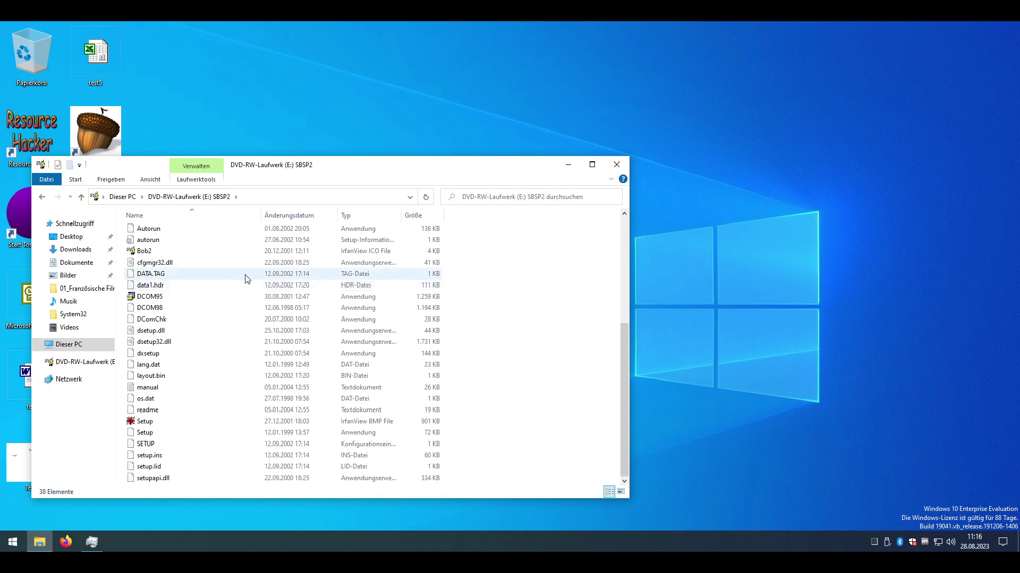
left_click(44, 198)
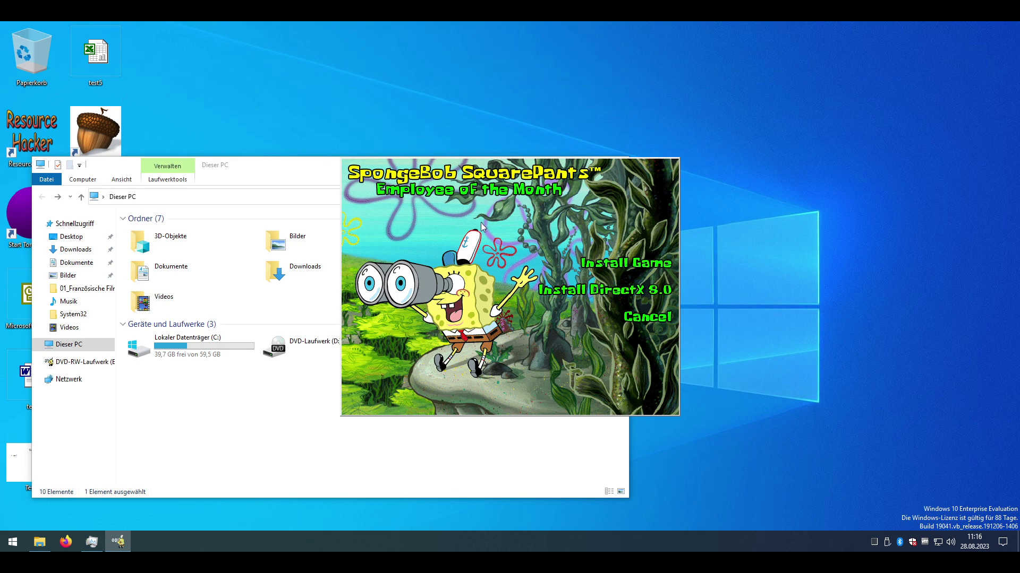
Step: Choose to install DirectX 8.0 from the SpongeBob disc launcher, allow the system changes and run the DirectX setup
left_click(611, 289)
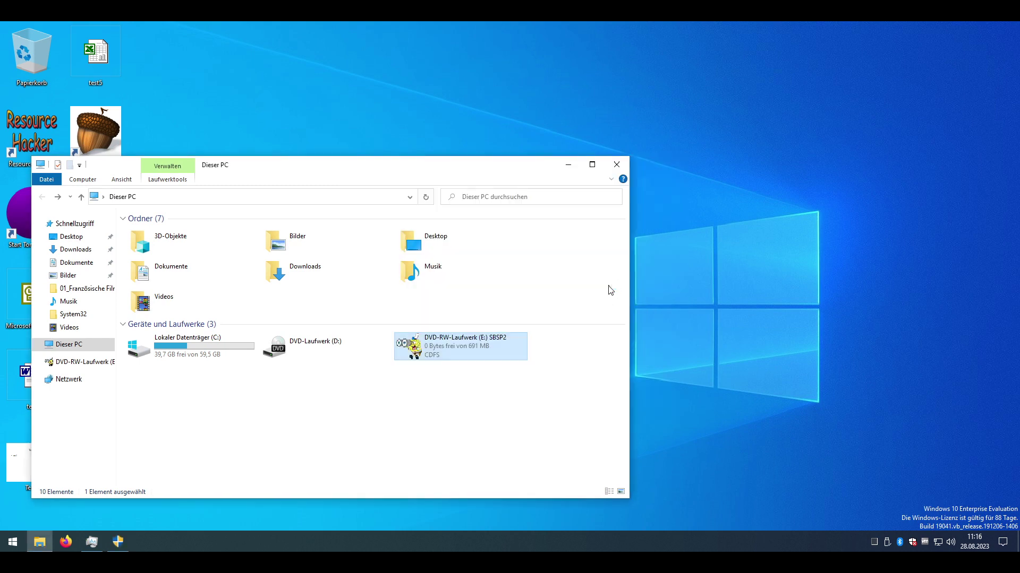
left_click(123, 548)
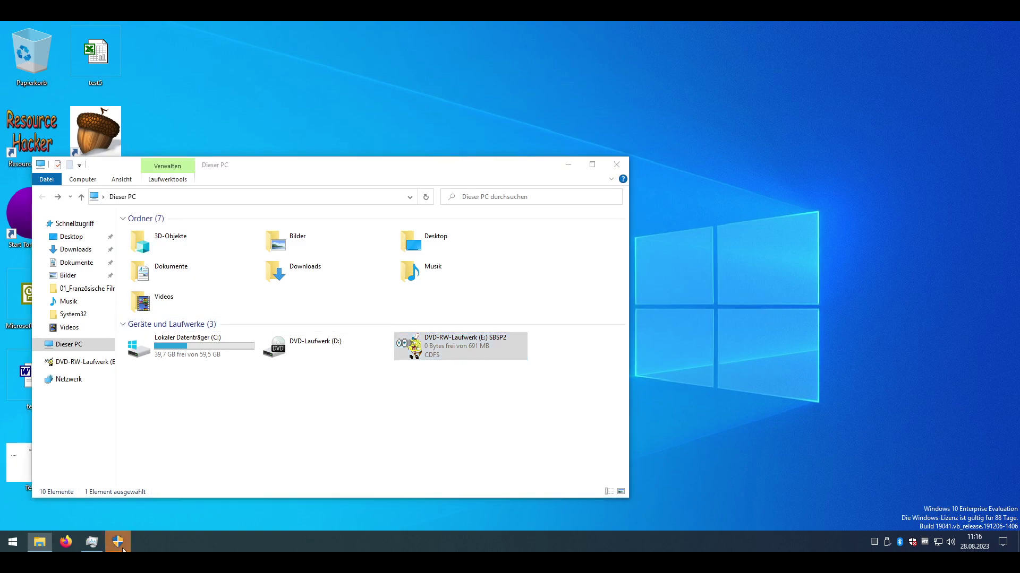
left_click(457, 363)
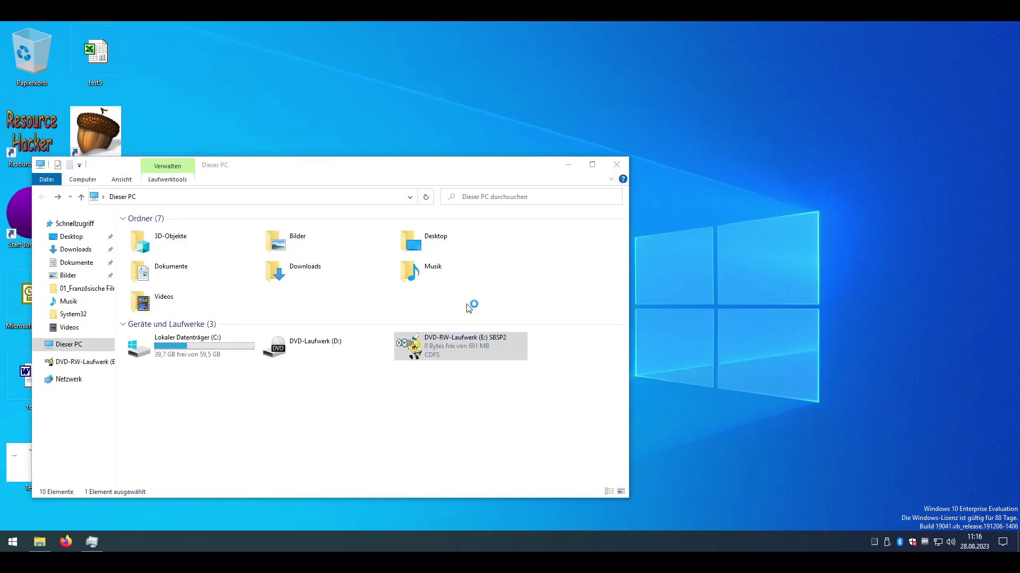
left_click(164, 242)
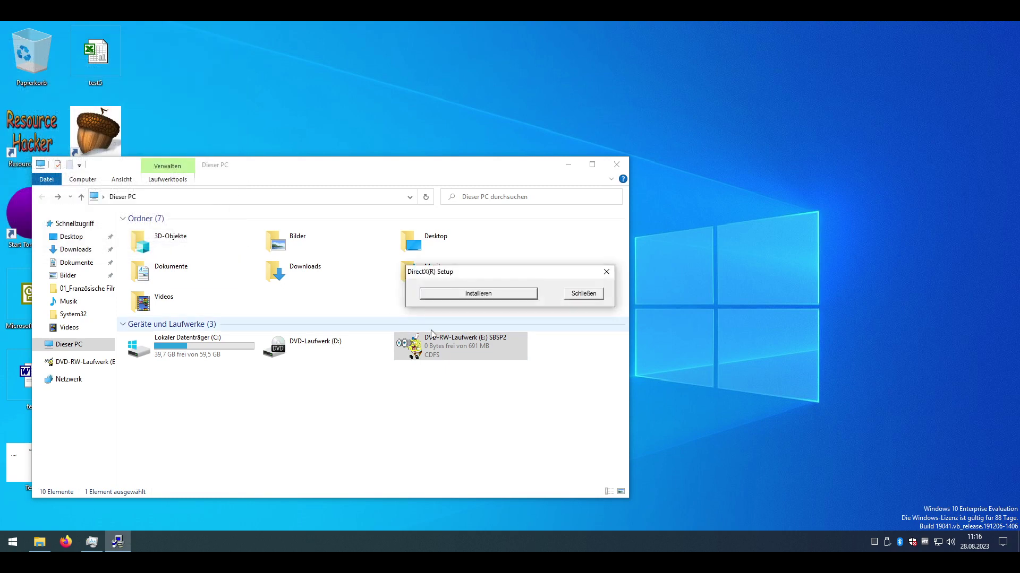
left_click(477, 292)
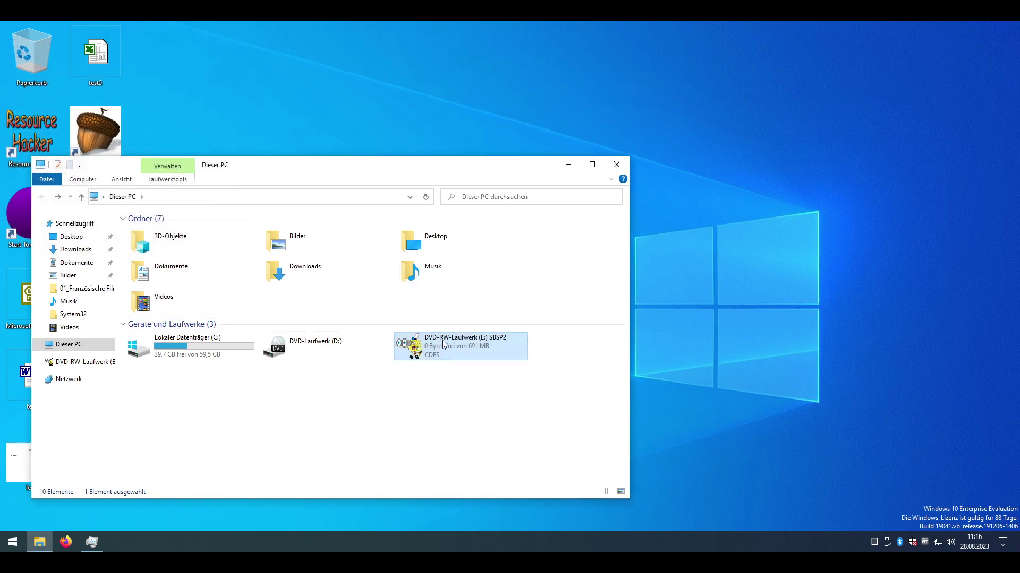
Step: Relaunch the SBSP2 disc, start the game installation and allow SETUP.EXE to make changes
left_click_drag(492, 175, 637, 165)
double_click(586, 331)
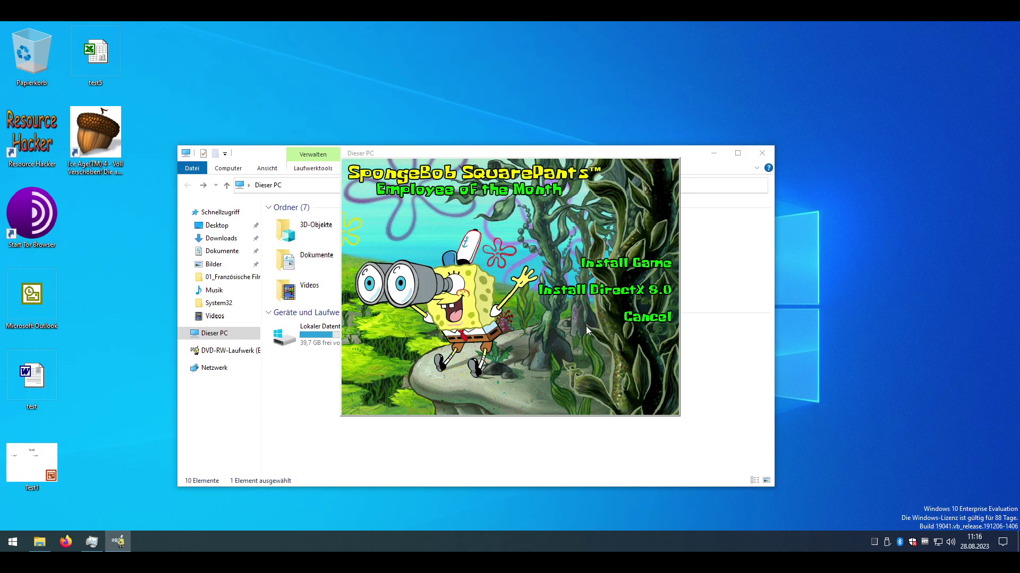
left_click(606, 272)
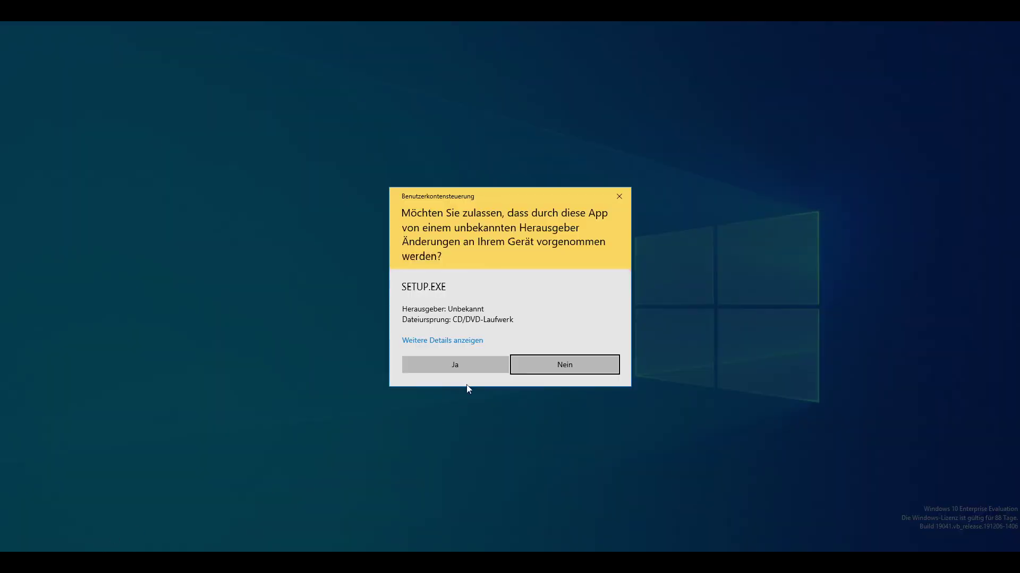
left_click(470, 367)
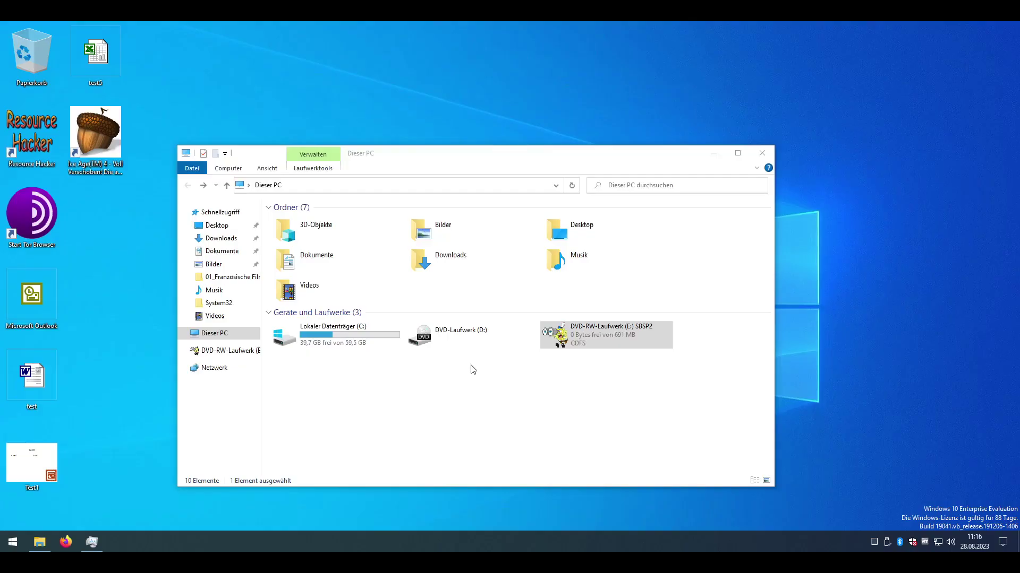
left_click(95, 540)
left_click(379, 113)
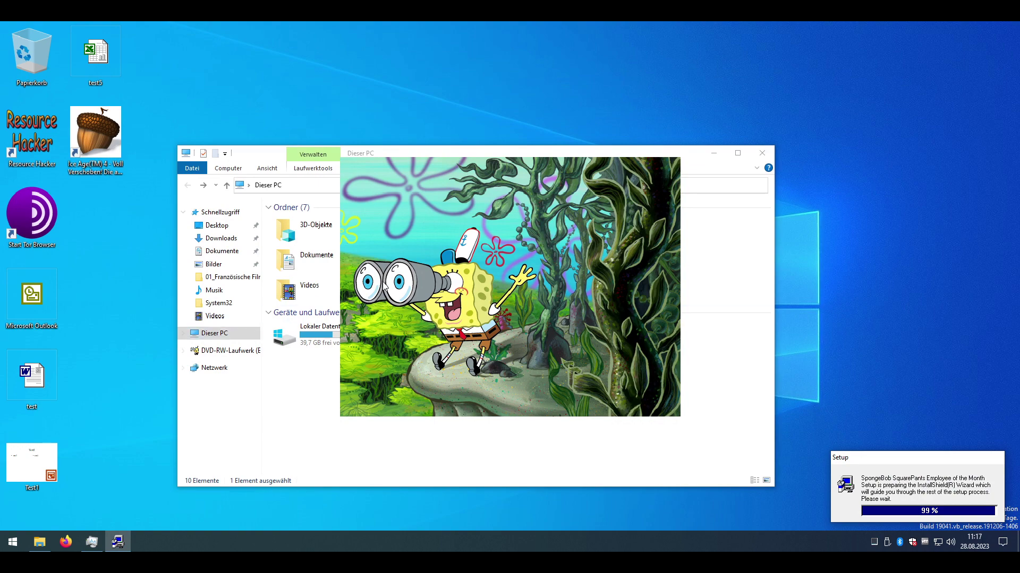
left_click(100, 537)
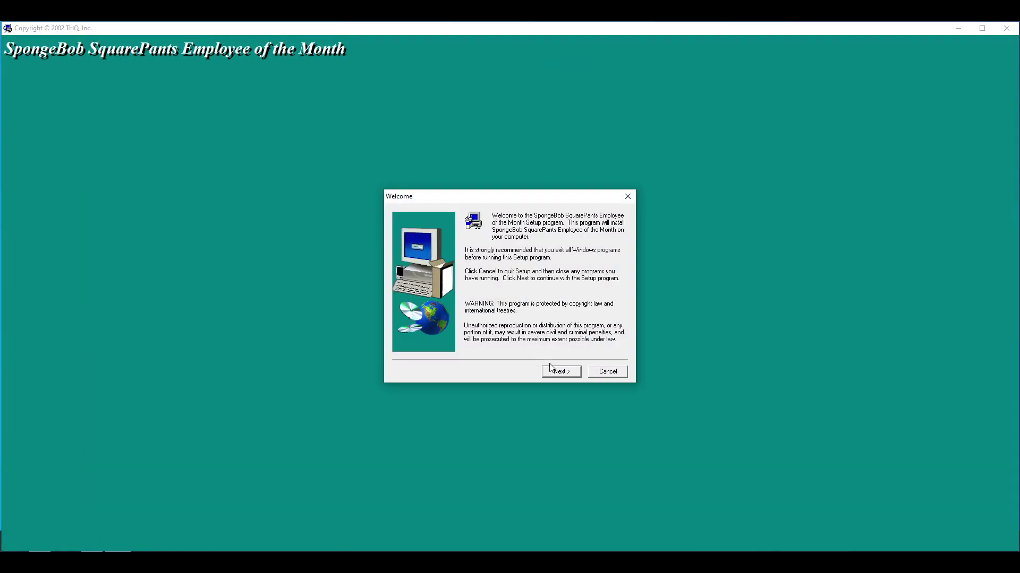
Step: Accept the licence agreement and install SpongeBob SquarePants Employee of the Month with the default locations and program folder
left_click(560, 372)
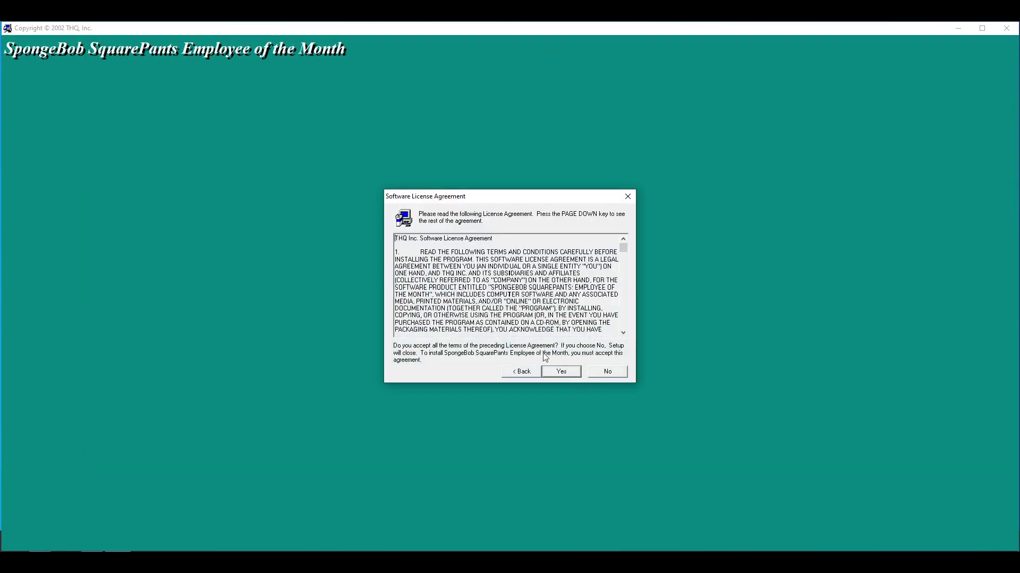
left_click(566, 372)
left_click(558, 373)
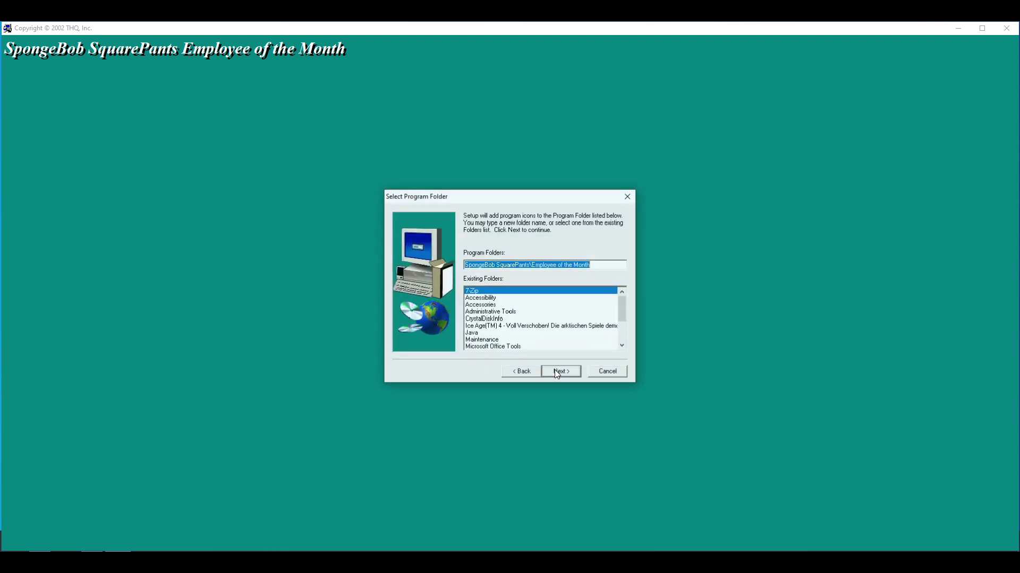
left_click(557, 372)
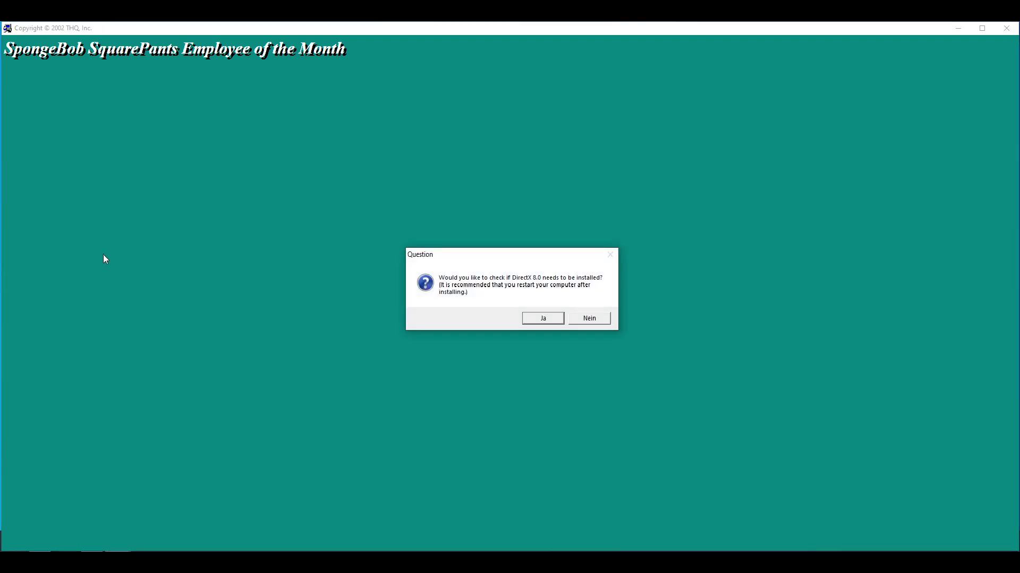
Step: Approve the DirectX 8.0 check and finish the setup with the option to play the game enabled
left_click(553, 318)
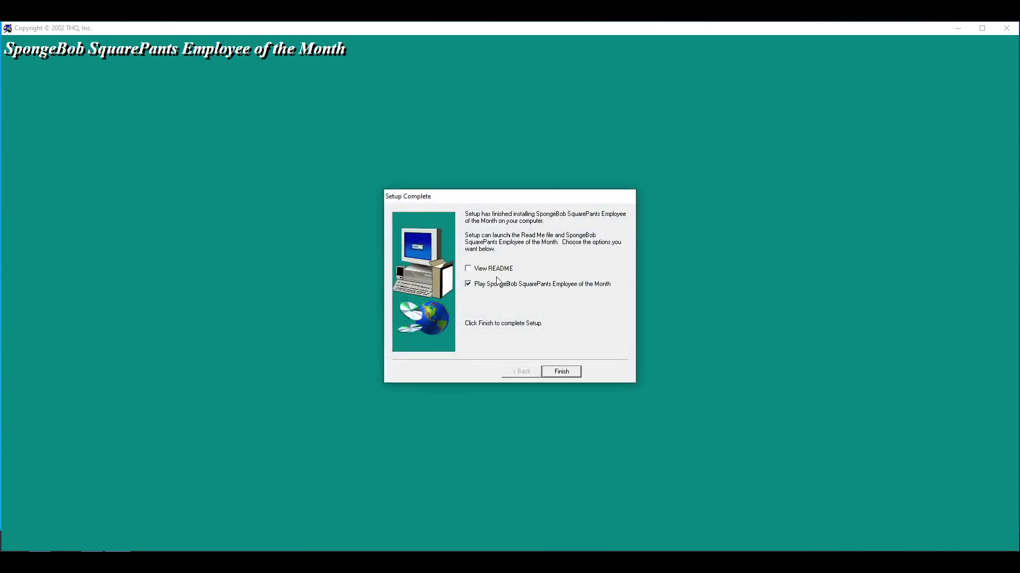
left_click(577, 376)
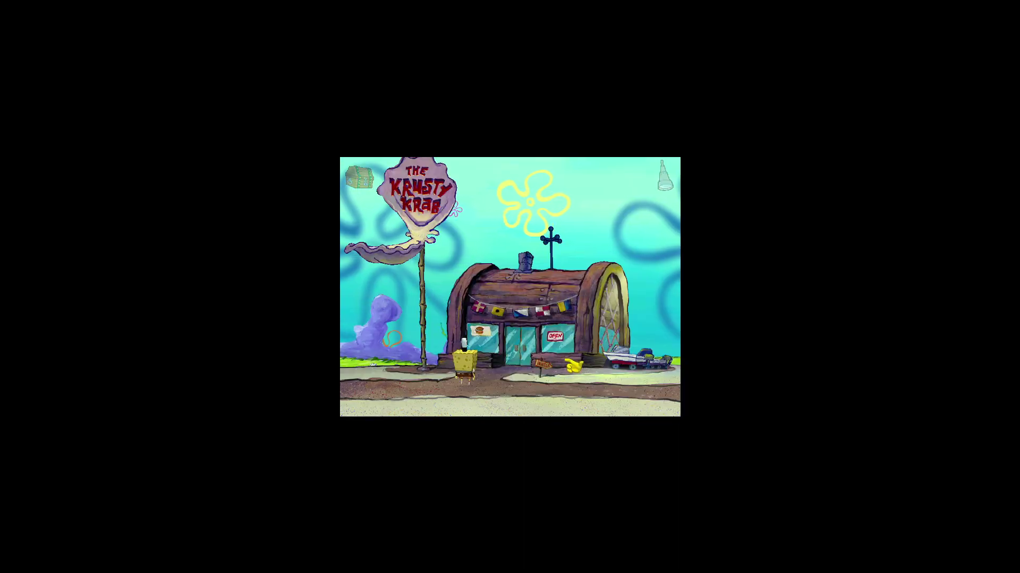
left_click(500, 355)
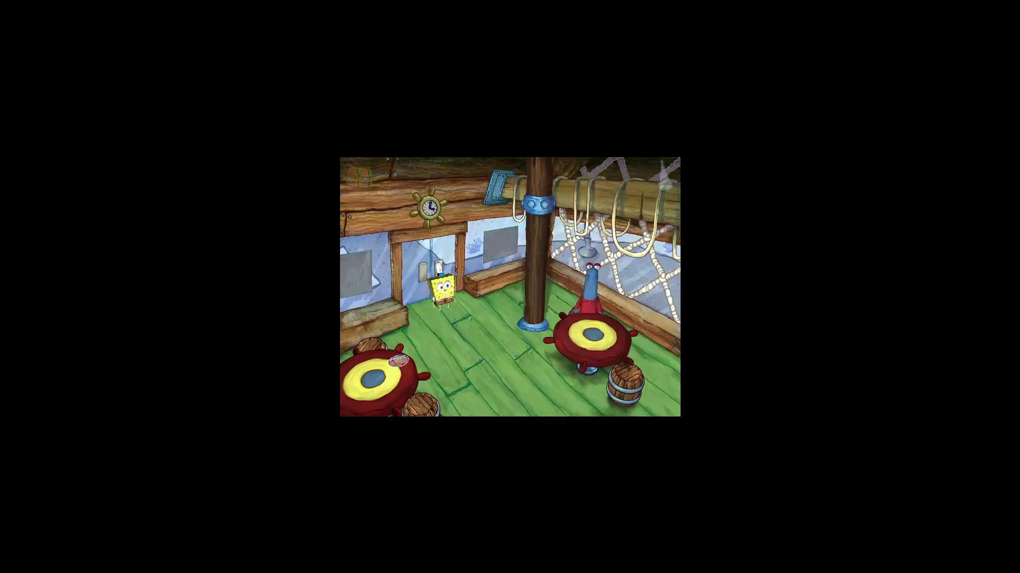
Step: Approach the blue customer at the table in the SpongeBob game, and close the game and the file window
left_click(585, 319)
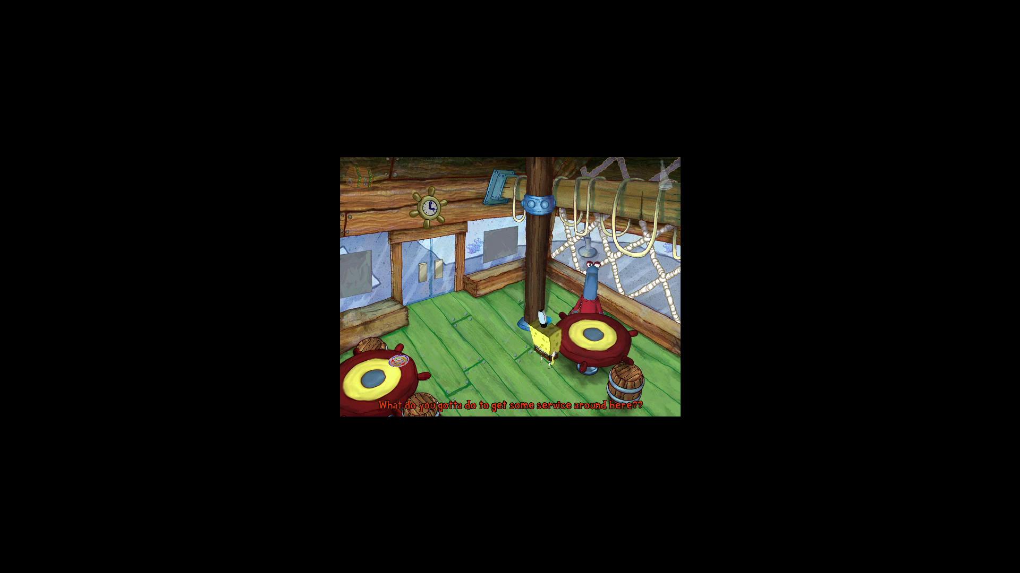
key("super")
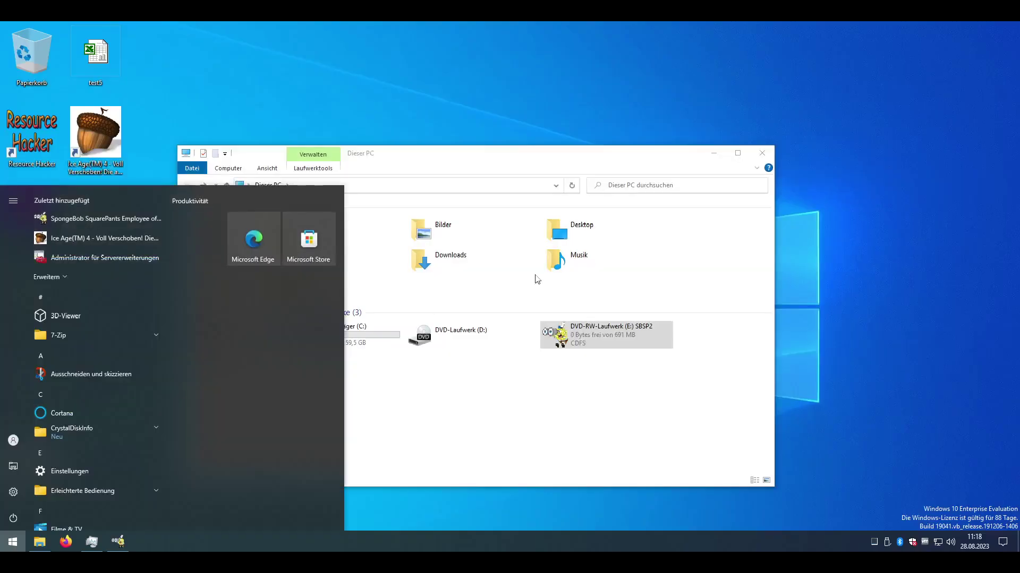
right_click(123, 541)
left_click(121, 521)
left_click(622, 454)
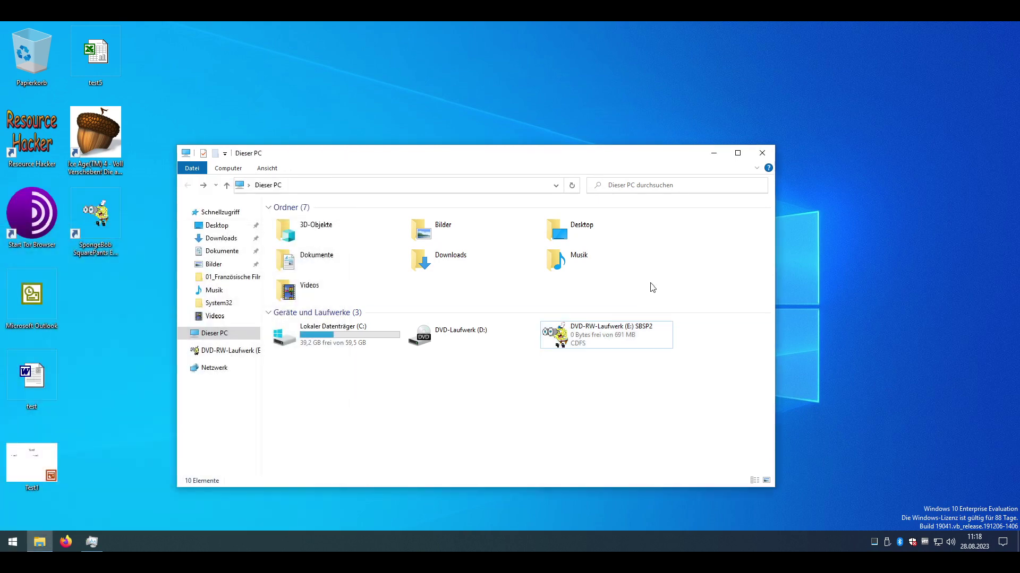
left_click(773, 154)
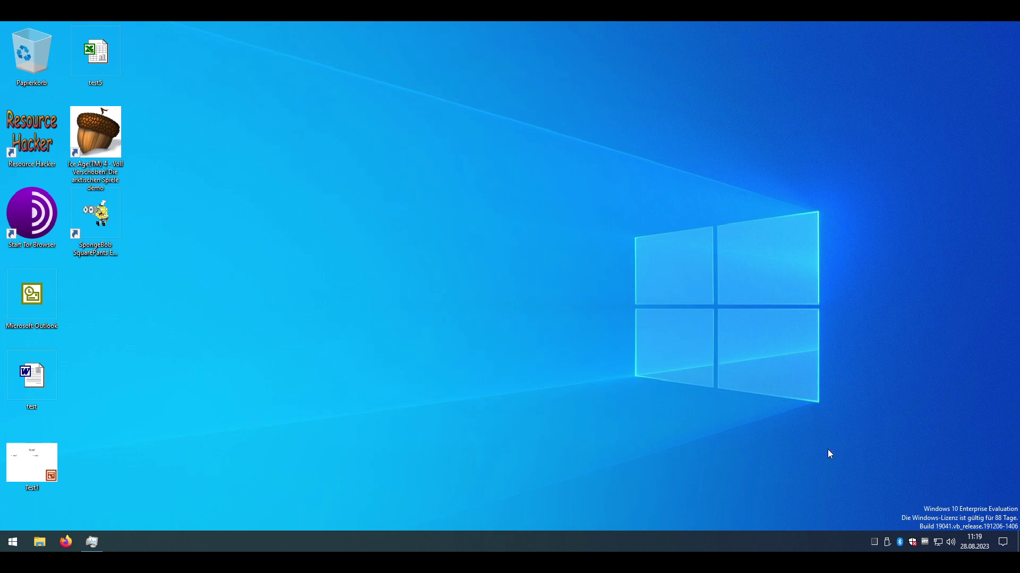
Step: Open the Frankreich 2006 disc in drive E:, browse several of its photos, and close the viewer and file window
left_click(36, 540)
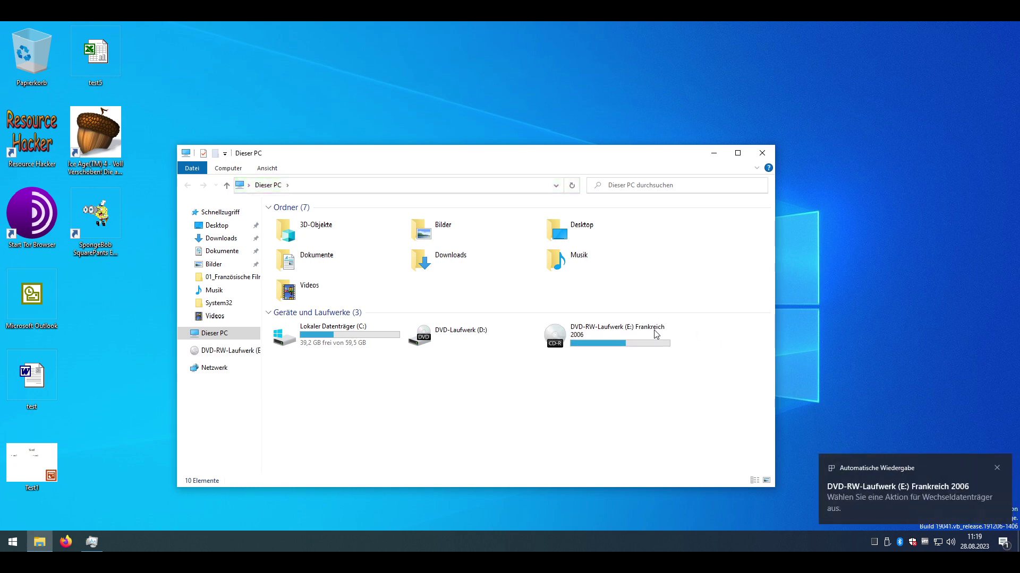
double_click(604, 339)
double_click(370, 235)
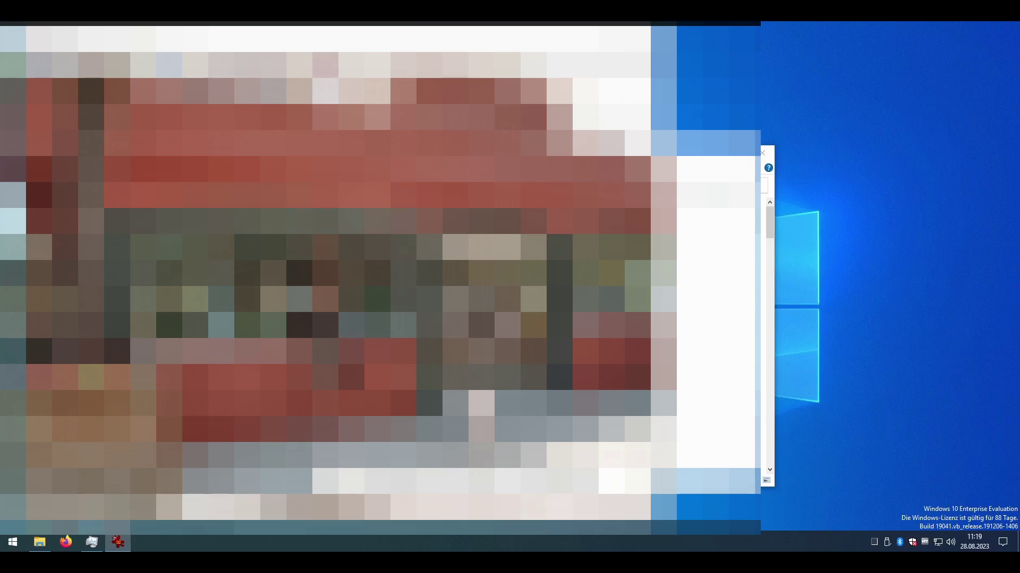
key("Right")
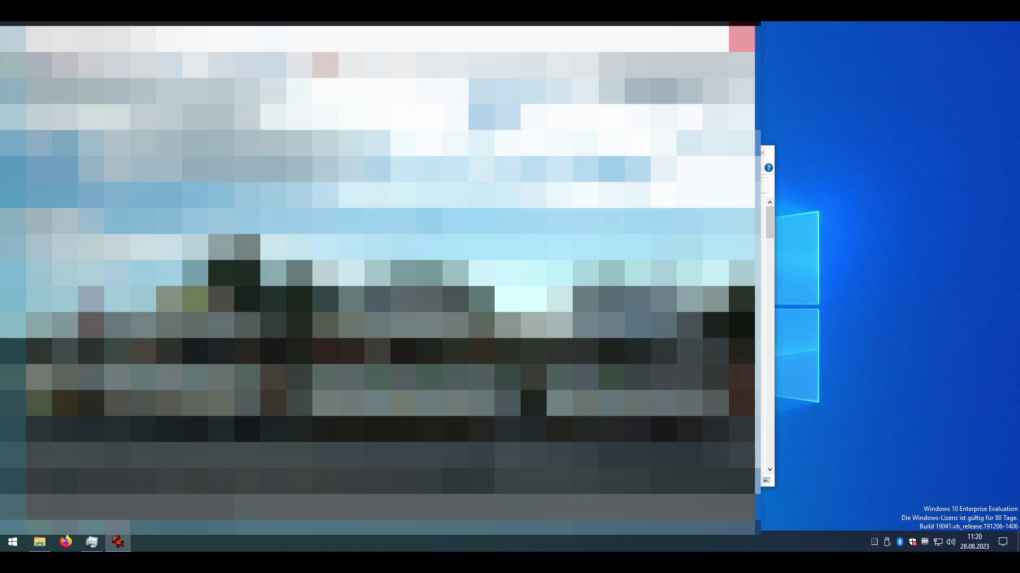
left_click(741, 35)
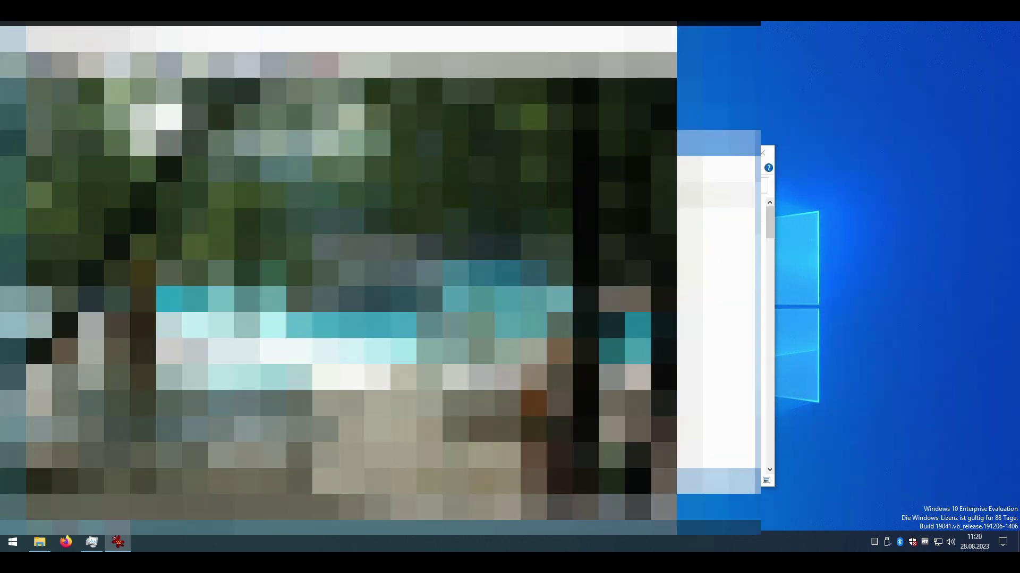
left_click(664, 35)
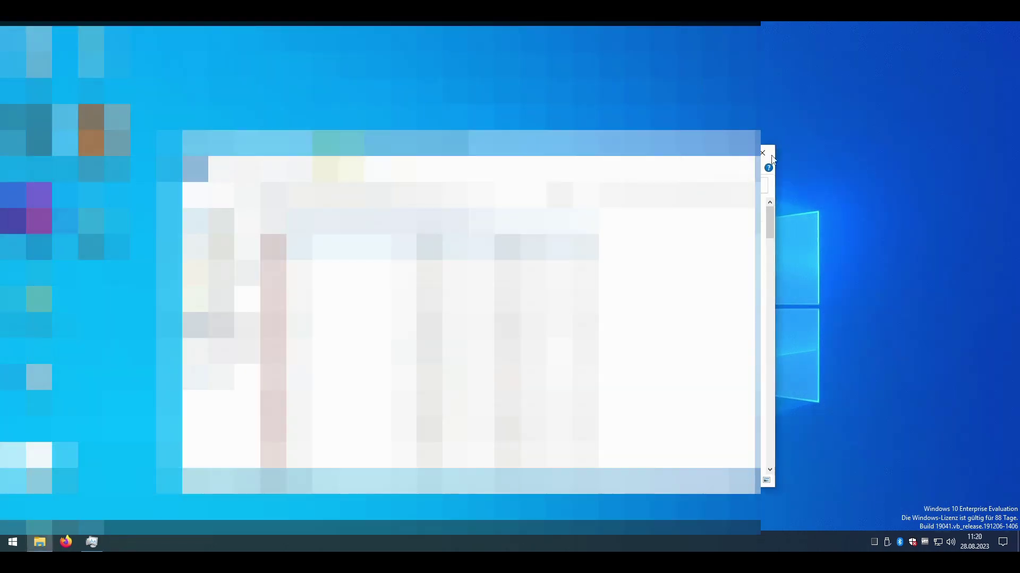
left_click(769, 154)
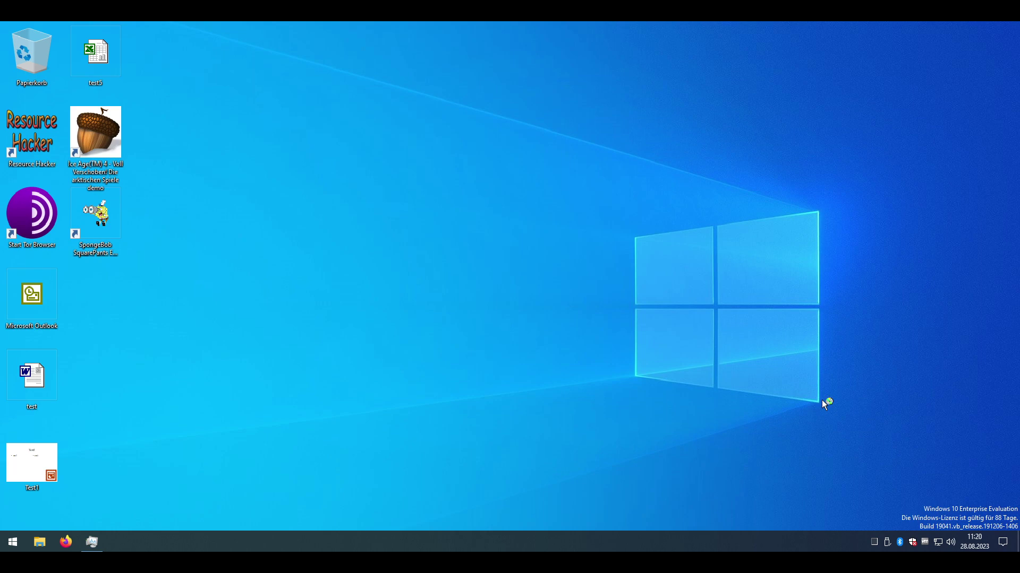
Step: Open the Audio CD in drive E: to list its tracks, dismissing the Windows Media Player welcome setup
left_click(39, 542)
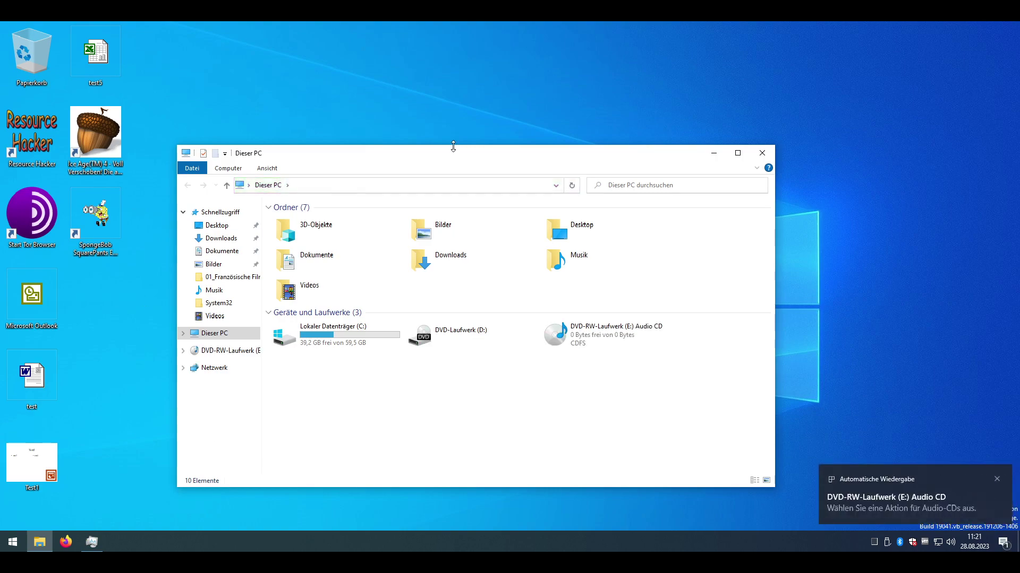
left_click(606, 347)
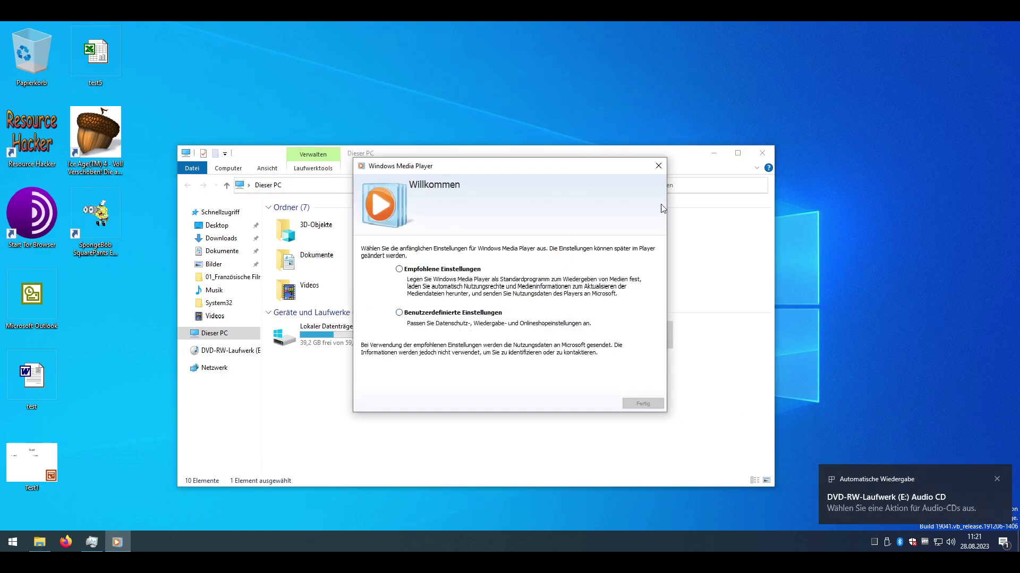
left_click(658, 163)
right_click(605, 341)
left_click(626, 108)
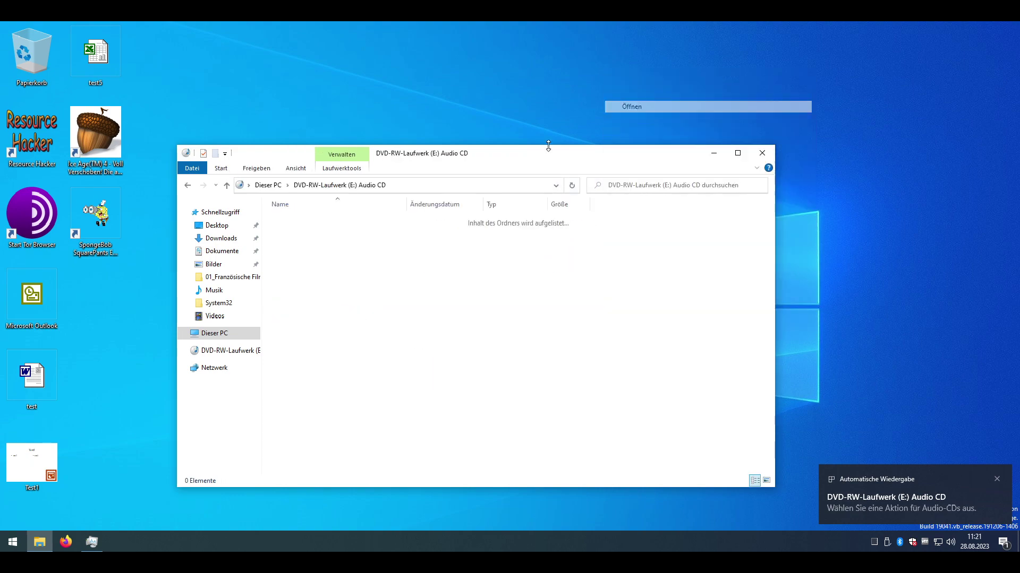
Step: Play the first audio track and another one, skipping ahead in the second, and close the player and file window
left_click(297, 235)
double_click(298, 234)
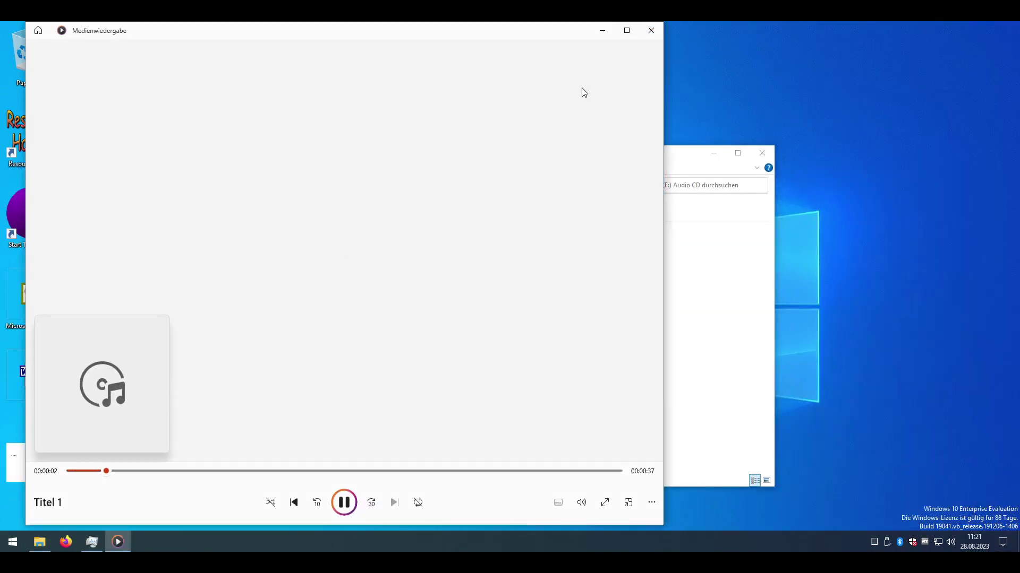
left_click(651, 30)
double_click(292, 246)
left_click(158, 471)
left_click(651, 30)
left_click(763, 154)
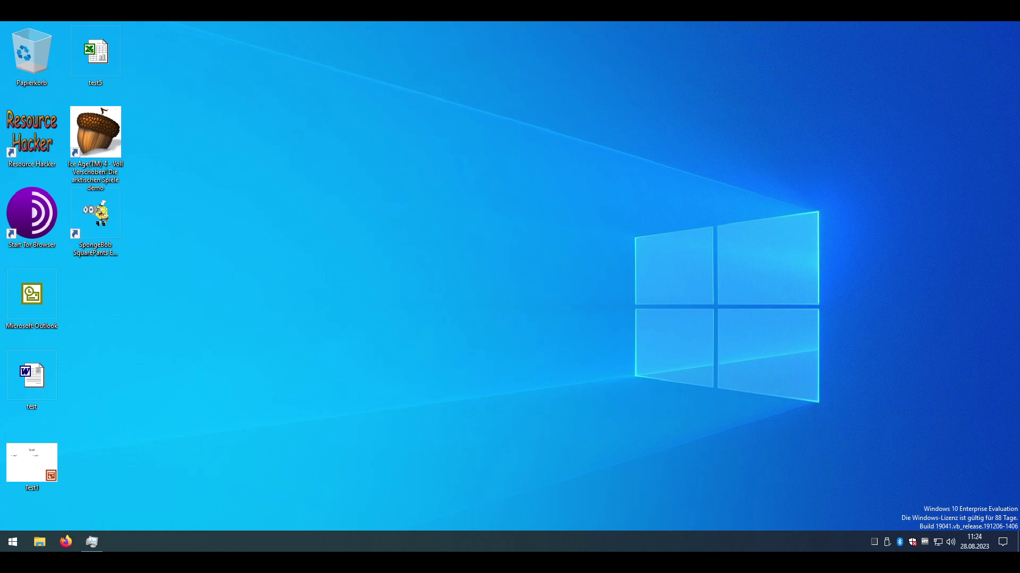
Step: Open the NEUER_ORDNER DVD in drive E: and play its film in VLC media player
left_click(40, 542)
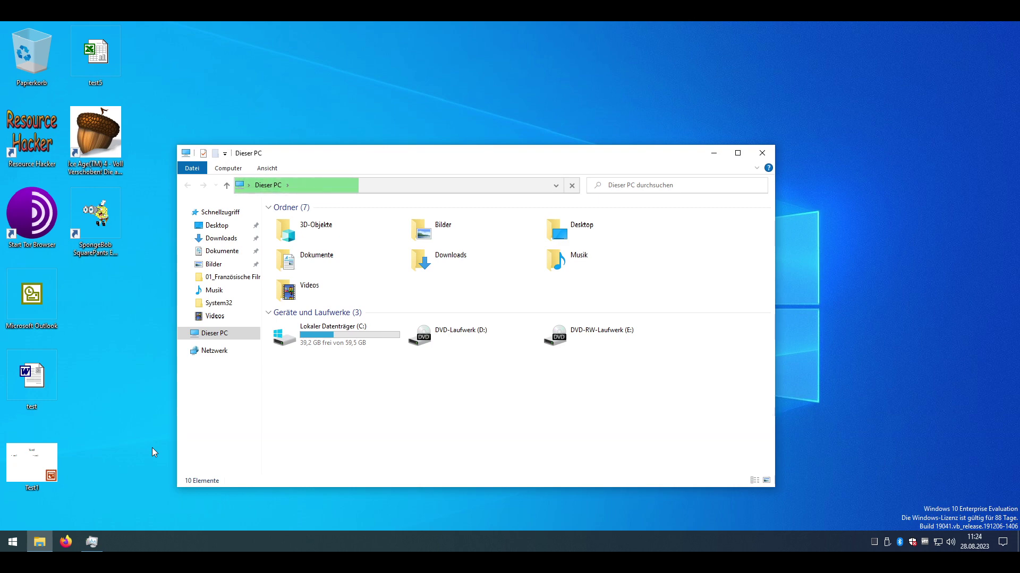
left_click(596, 339)
right_click(597, 339)
left_click(640, 106)
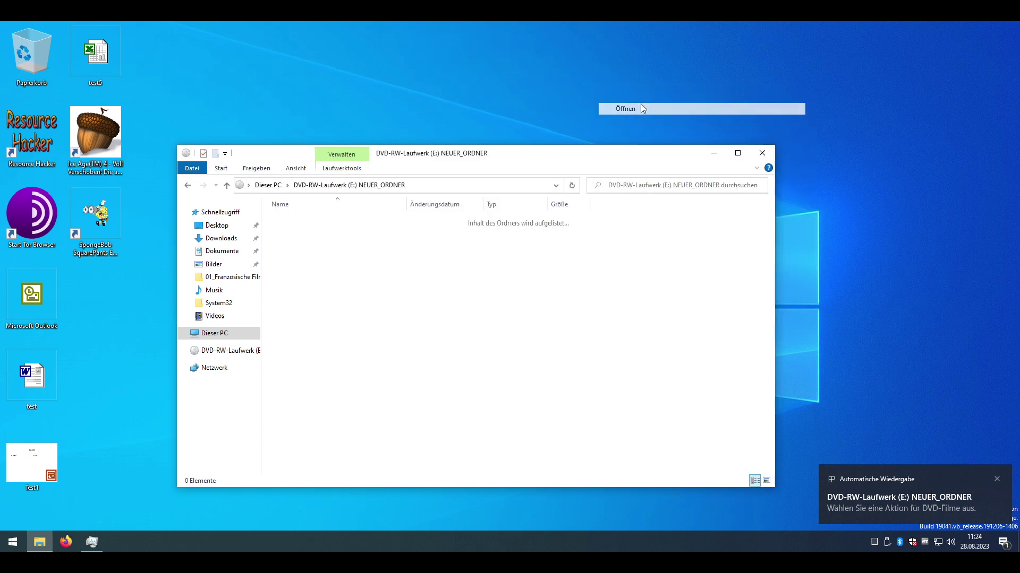
key("alt+Left")
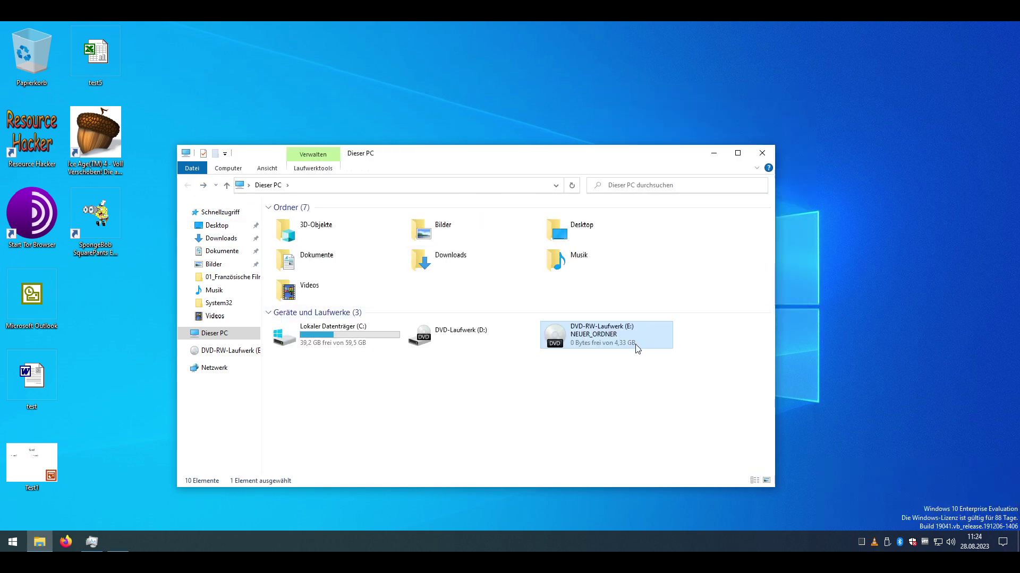
double_click(635, 344)
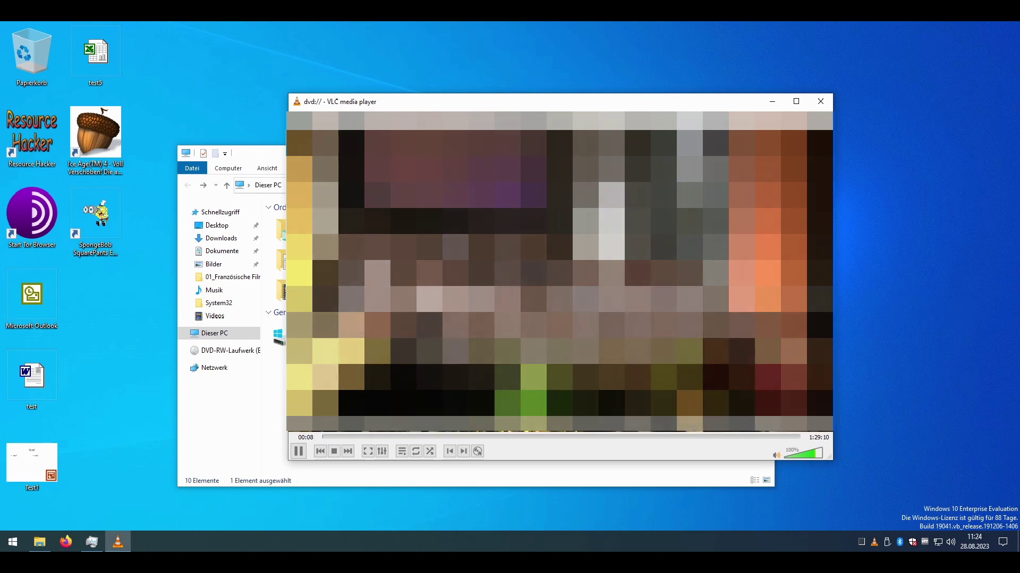
Step: Skip forward through the DVD film to several points to test playback, and close VLC and the file window
left_click(332, 436)
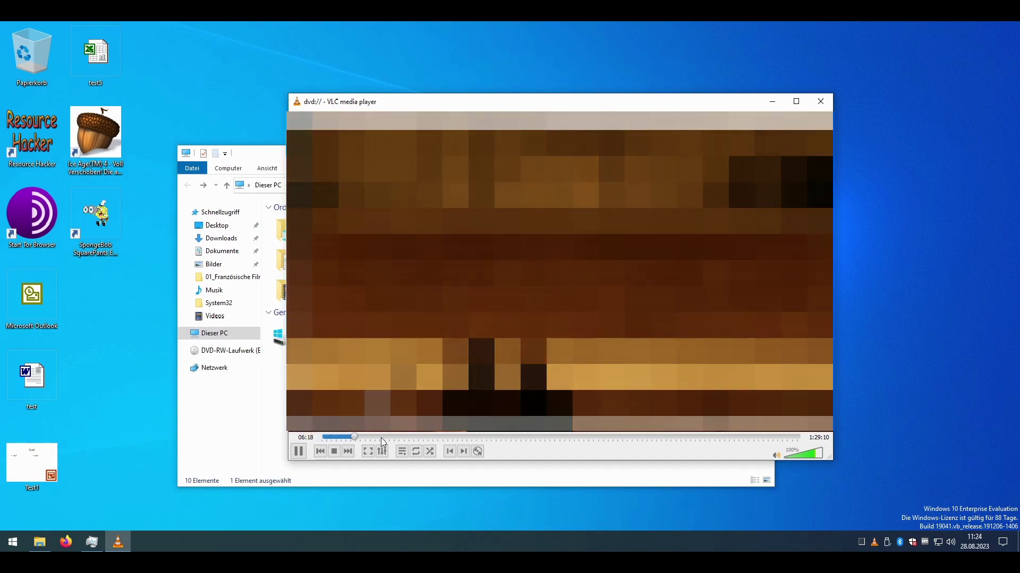
left_click(381, 437)
left_click(422, 437)
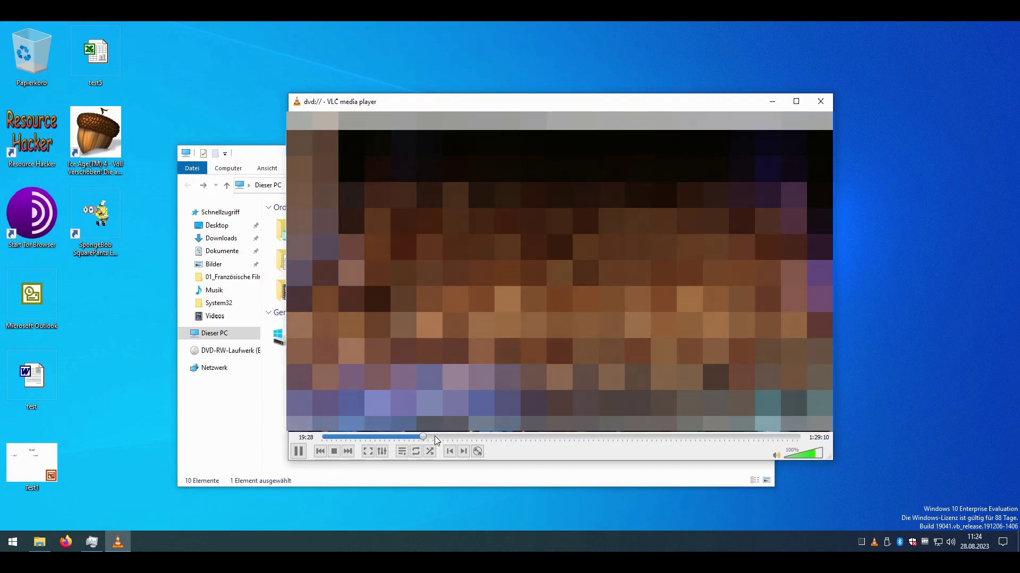
left_click(434, 437)
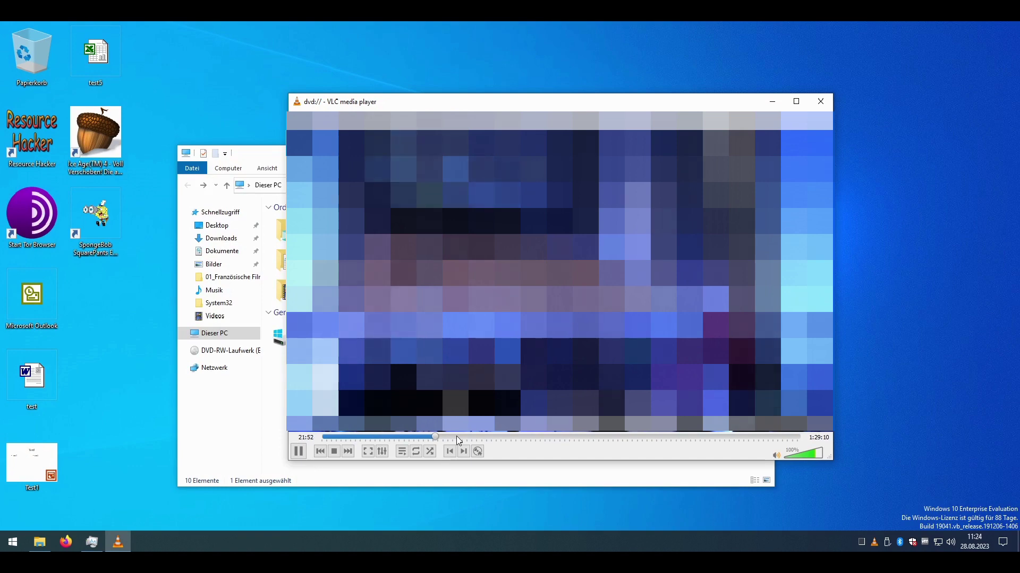
left_click(457, 437)
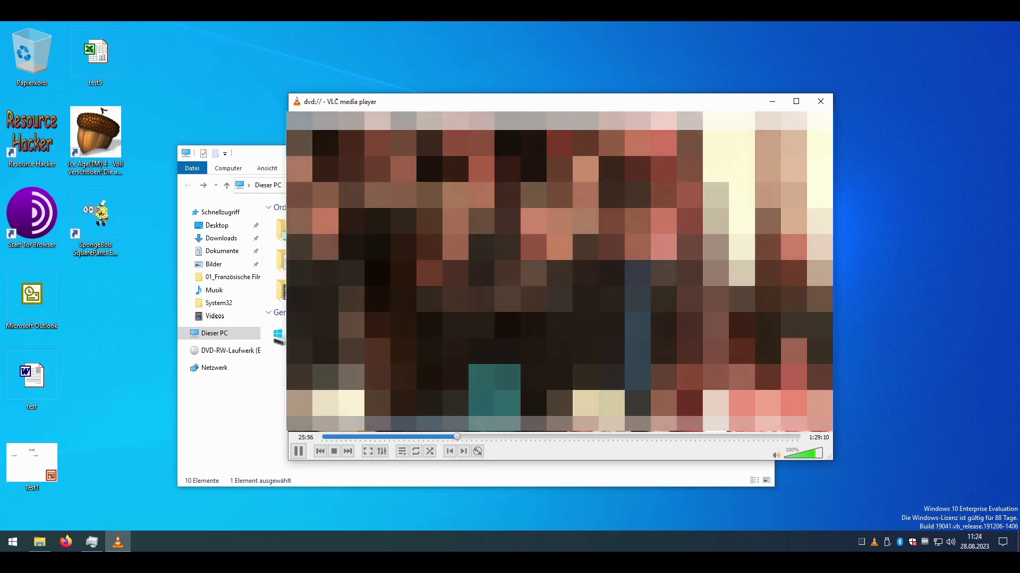
left_click(496, 436)
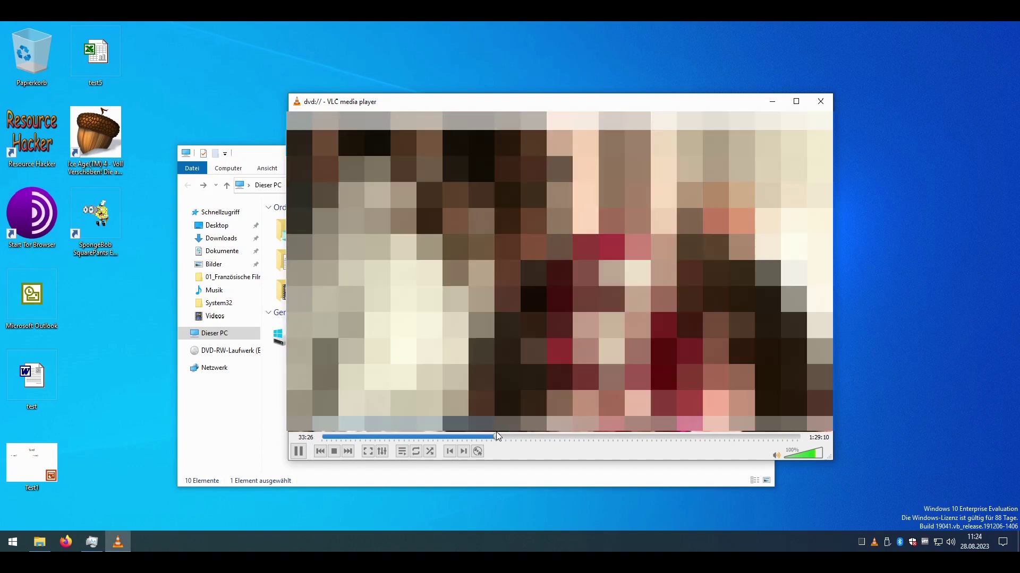
left_click(523, 438)
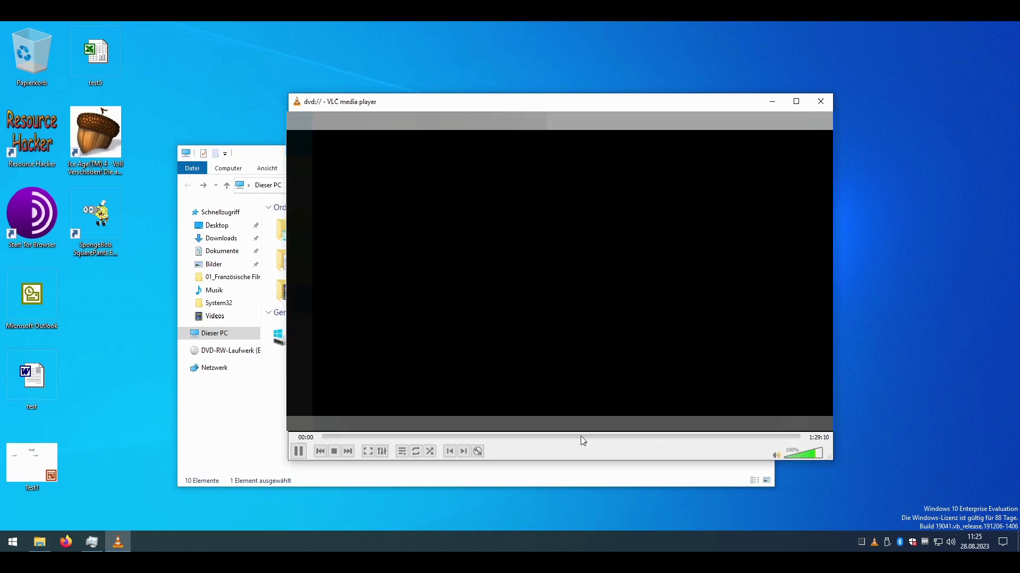
left_click(575, 436)
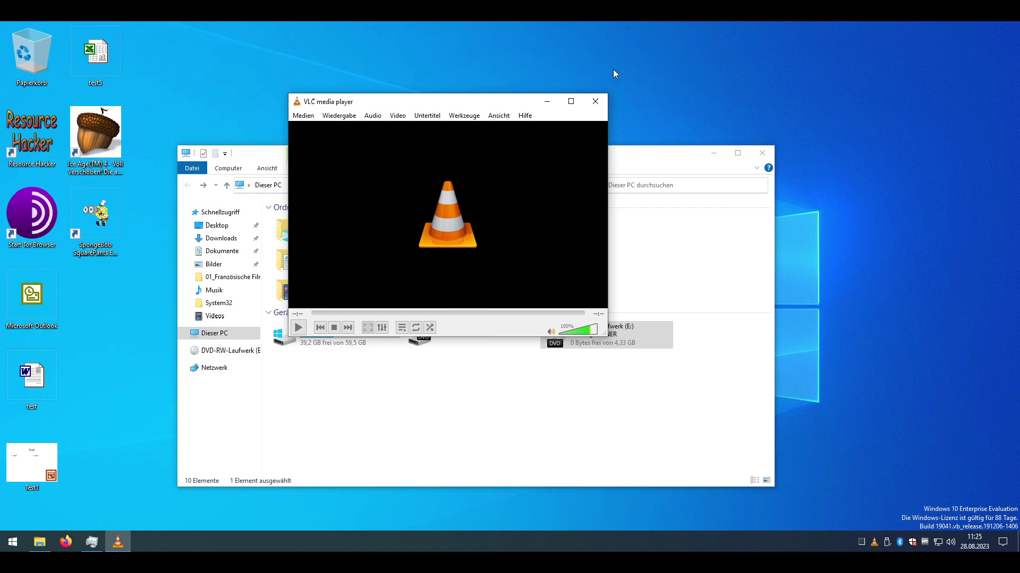
left_click(596, 102)
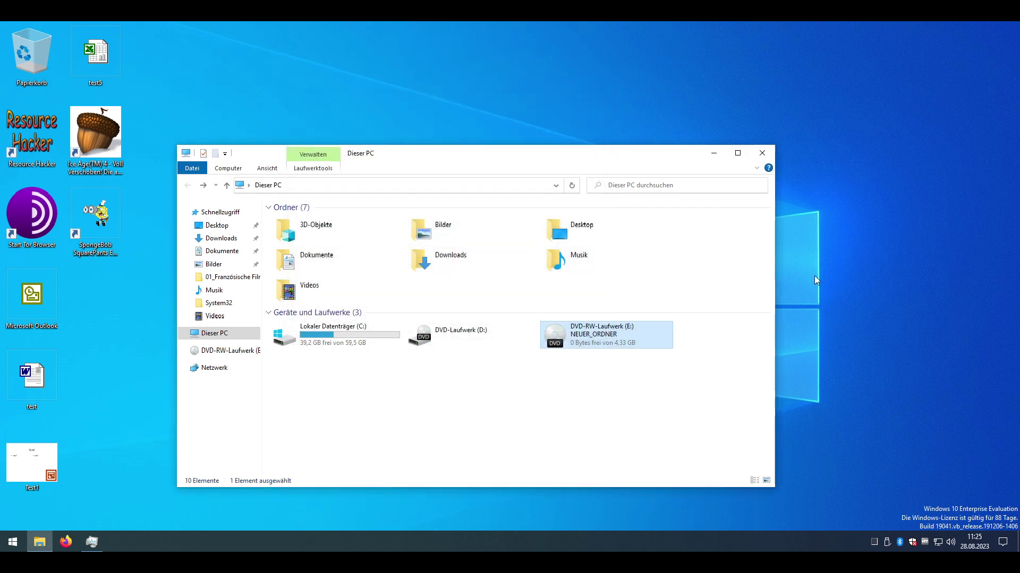
left_click(760, 154)
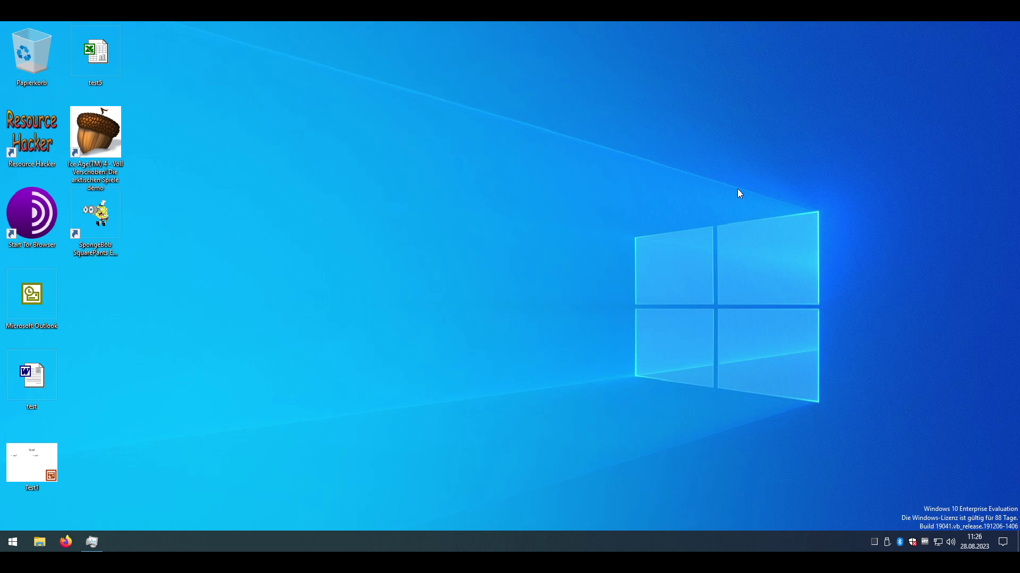
Step: Start the Bob baut einen Park setup from the inserted disc and allow SETUP.EXE to make changes
left_click(857, 485)
left_click(839, 114)
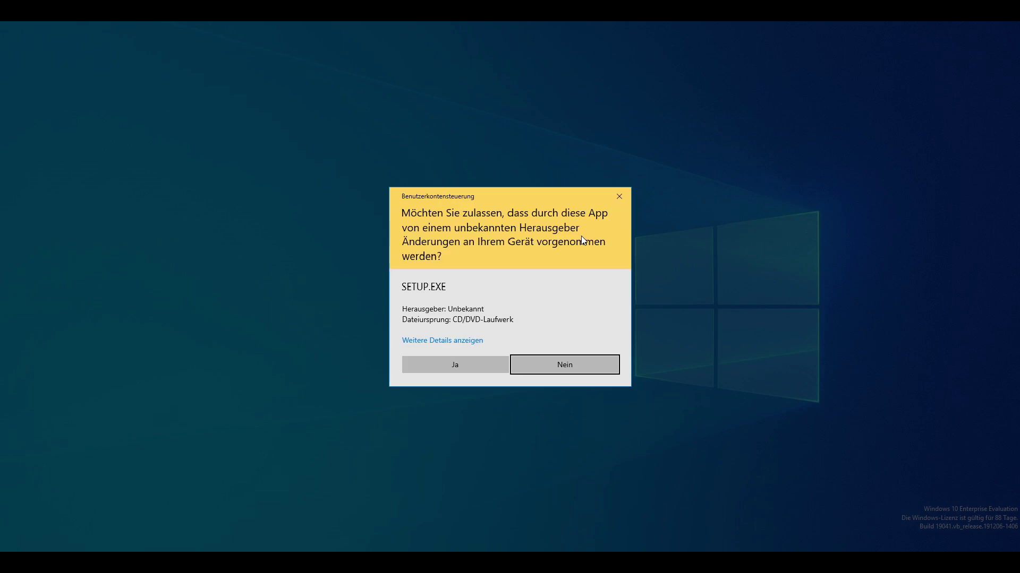
left_click(450, 360)
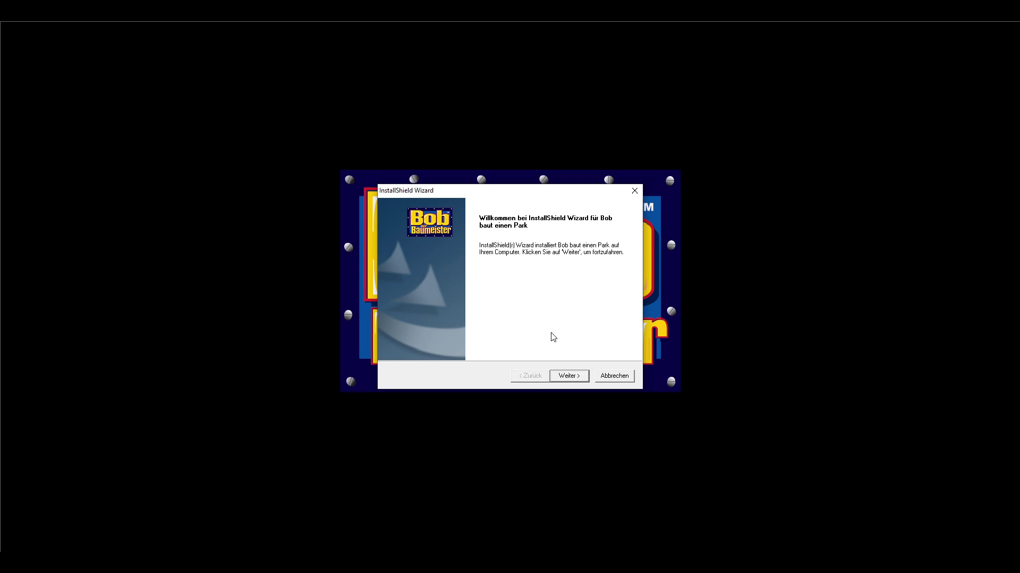
Step: Accept the licence and try the full installation of Bob baut einen Park in the default folder, acknowledging the DirectX 8.0a error
left_click(575, 376)
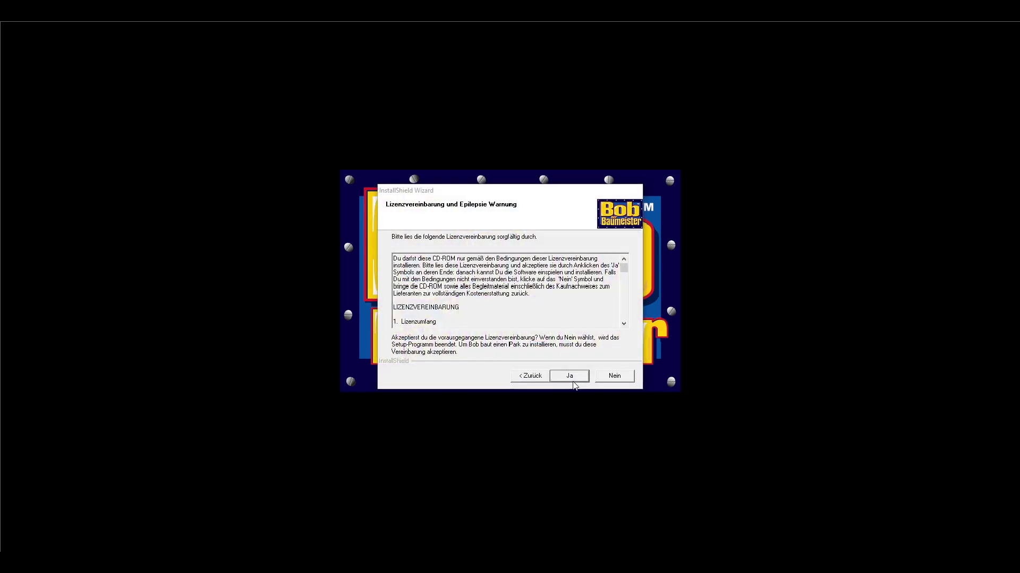
left_click(571, 378)
left_click(437, 264)
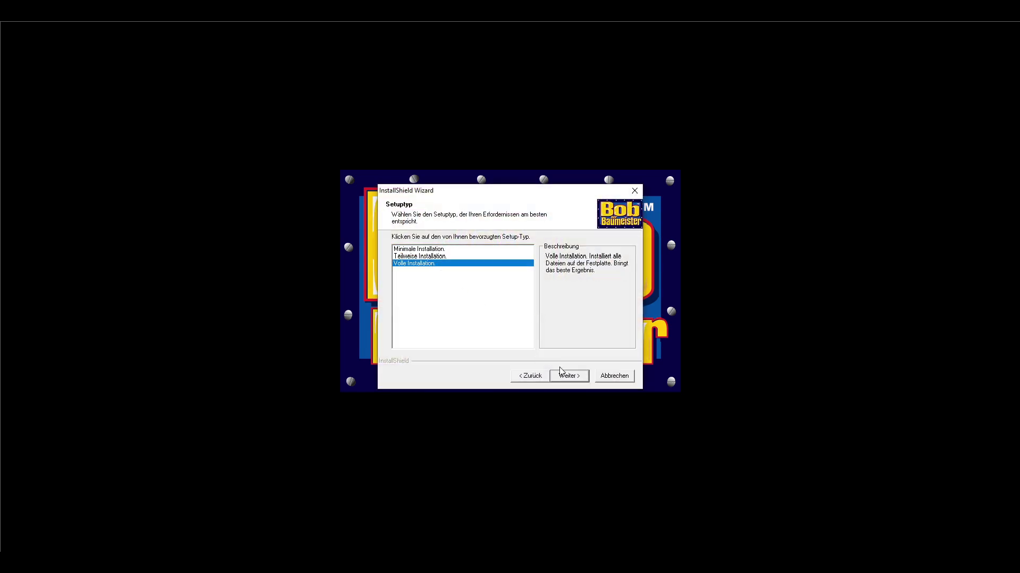
left_click(564, 374)
left_click(568, 374)
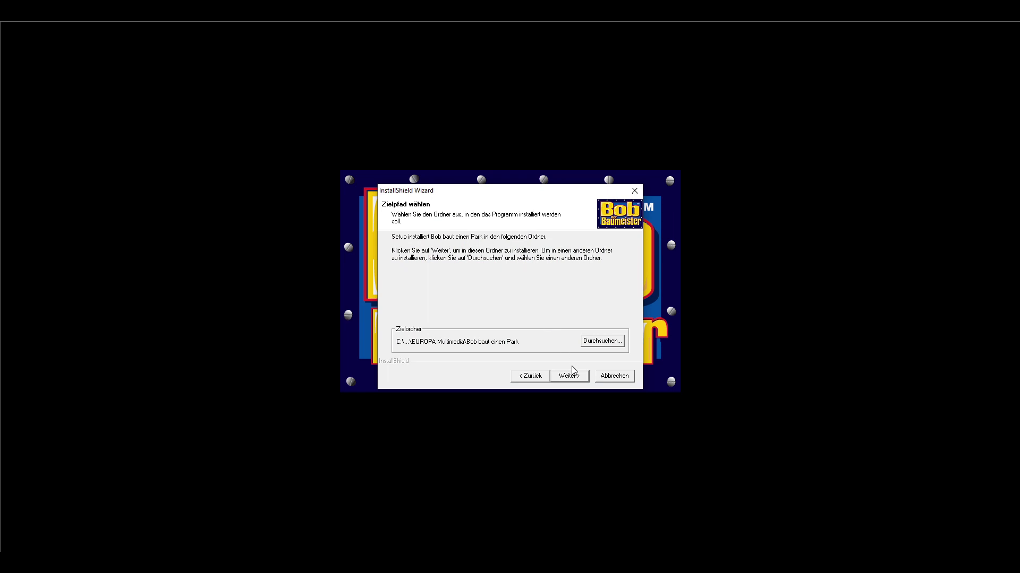
left_click(569, 377)
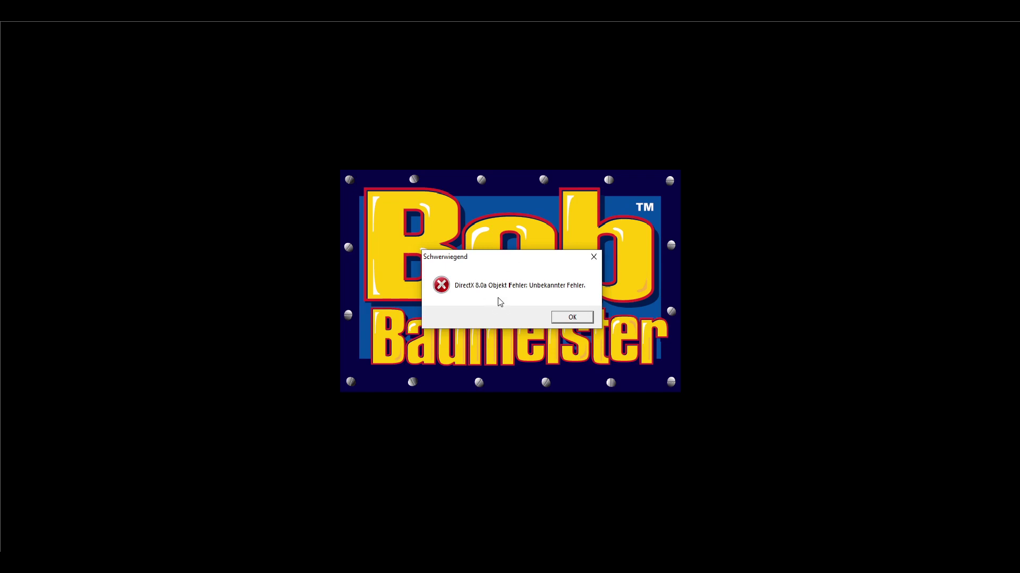
left_click(570, 317)
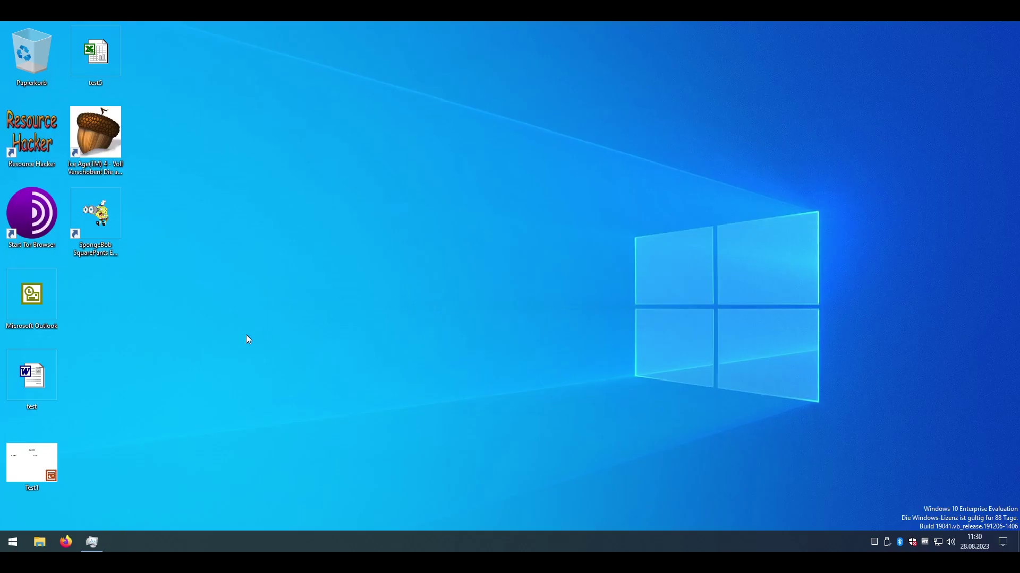
Step: Open the BOB disc's file listing in drive E: and show the properties of the BBCAuto application
left_click(39, 542)
left_click(579, 327)
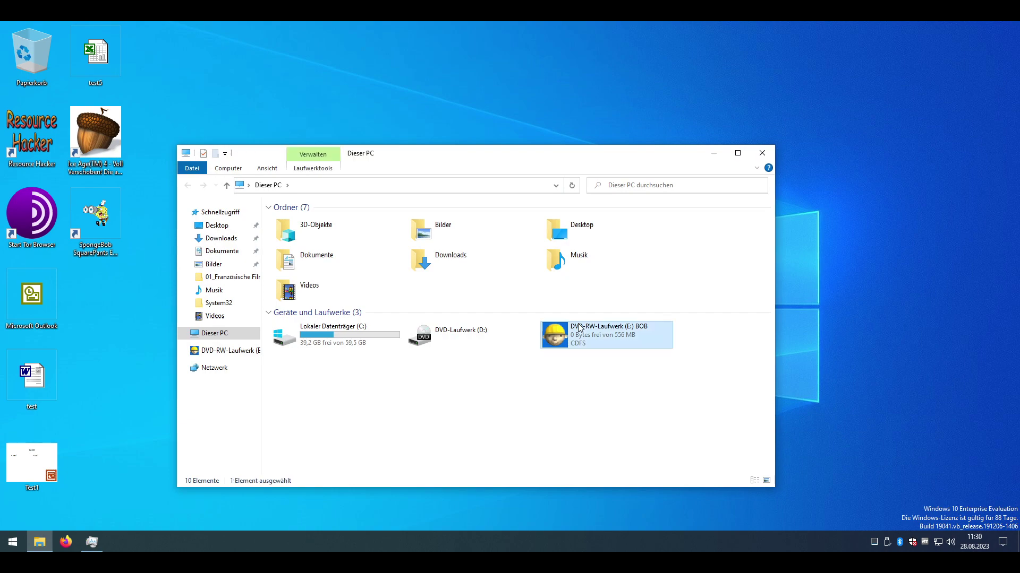
right_click(579, 328)
left_click(631, 102)
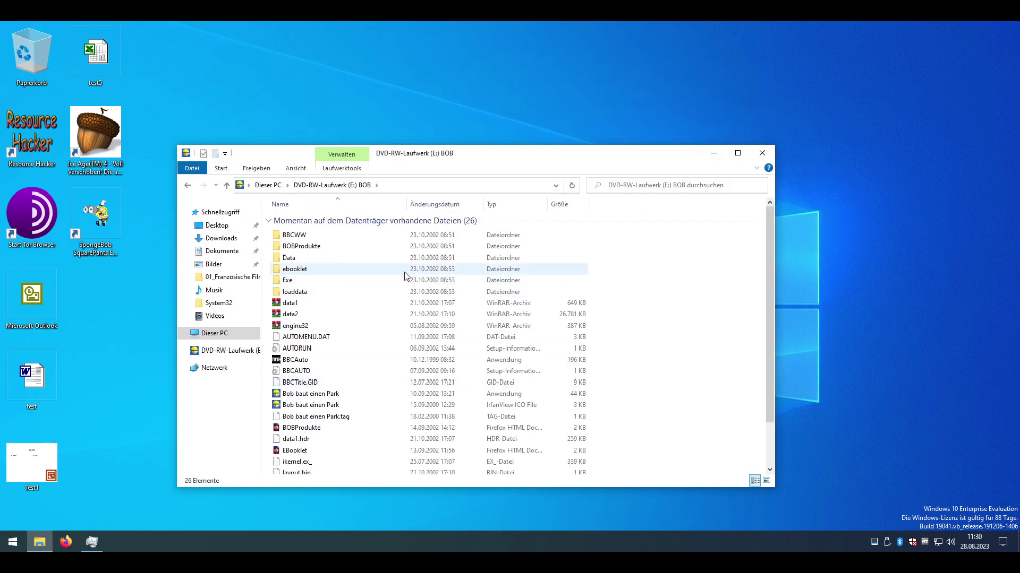
left_click(291, 361)
right_click(291, 362)
left_click(317, 355)
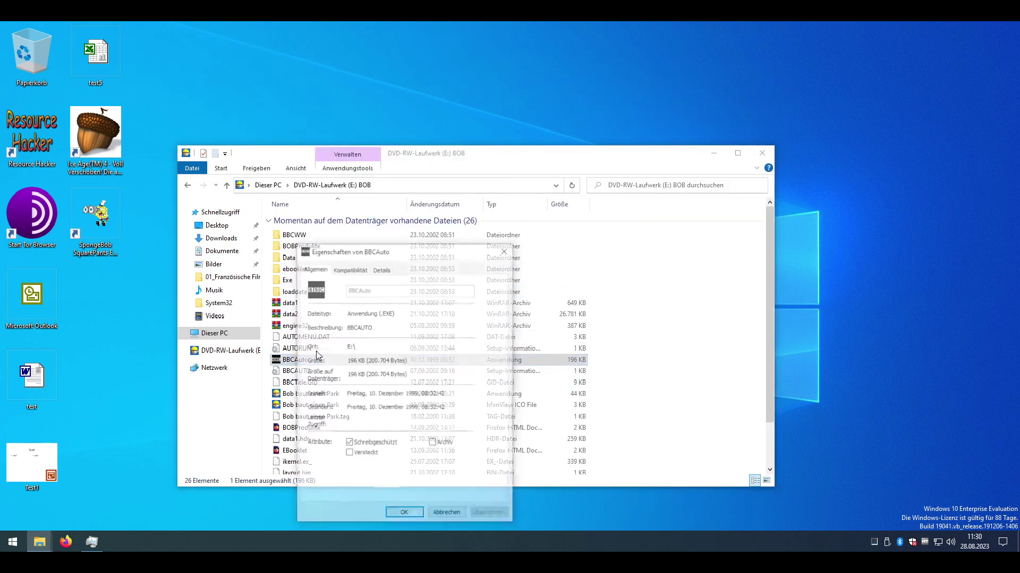
Step: Enable an older Windows compatibility mode for BBCAuto and apply the change
left_click(349, 268)
left_click(330, 342)
left_click(351, 354)
left_click(352, 386)
left_click(491, 515)
left_click(404, 515)
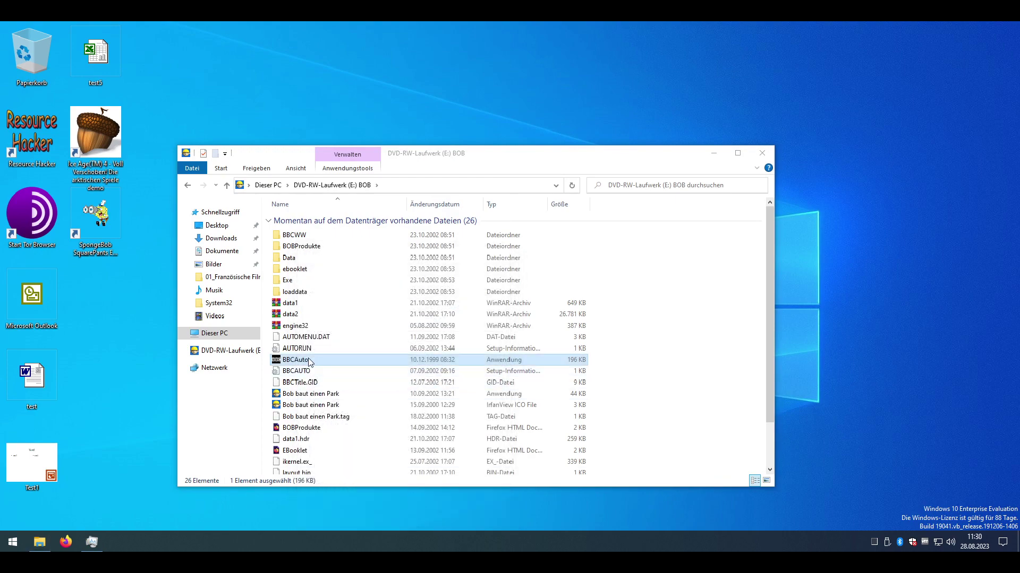
Step: Launch BBCAuto from the BOB disc with administrator rights and allow it to make changes
right_click(310, 363)
left_click(391, 171)
left_click(470, 365)
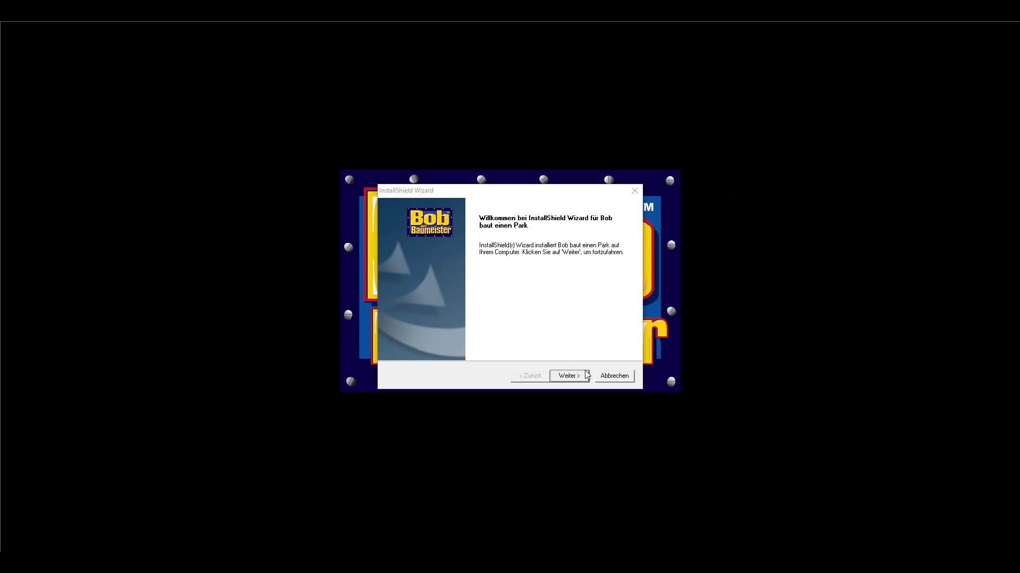
Step: Complete the full installation of Bob baut einen Park in the default folder, keeping the desktop shortcut and game launch options enabled
left_click(587, 375)
left_click(571, 374)
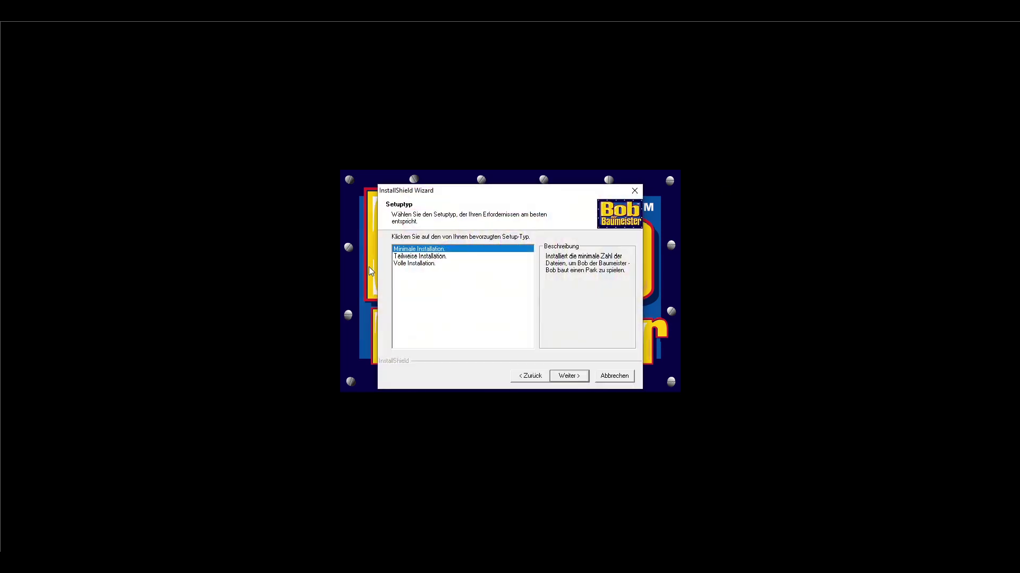
left_click(399, 264)
left_click(569, 377)
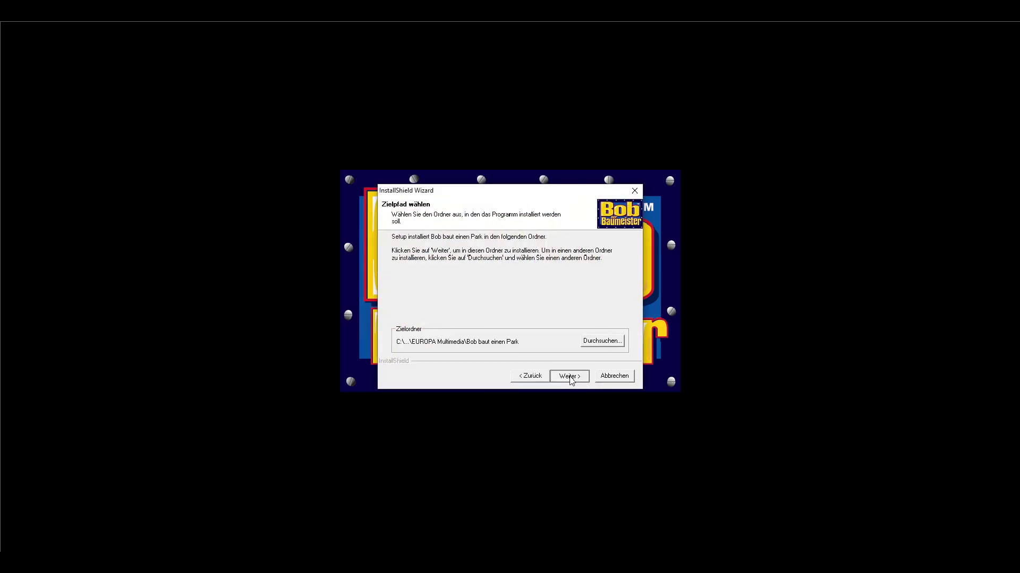
left_click(570, 377)
left_click(570, 377)
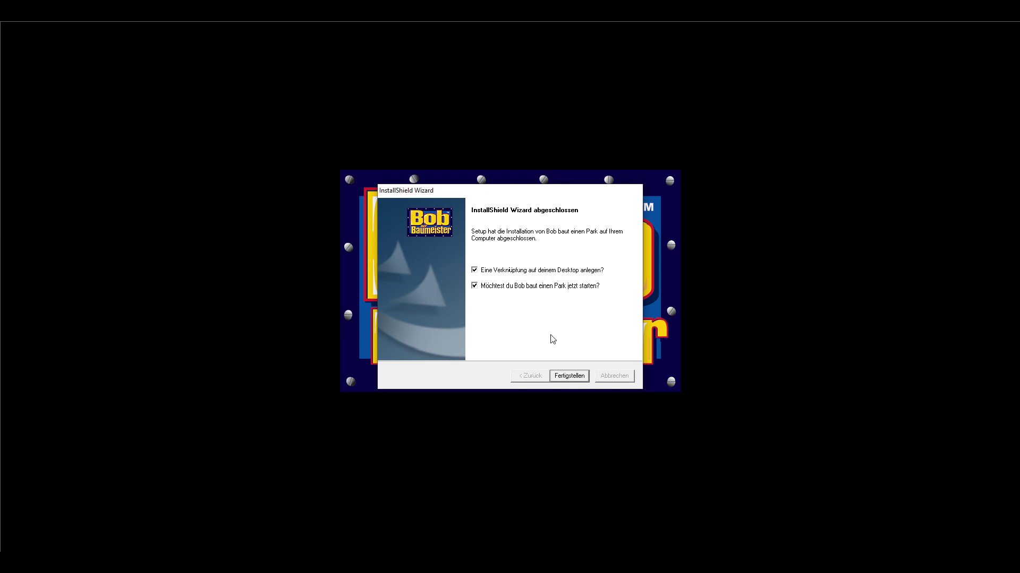
left_click(568, 375)
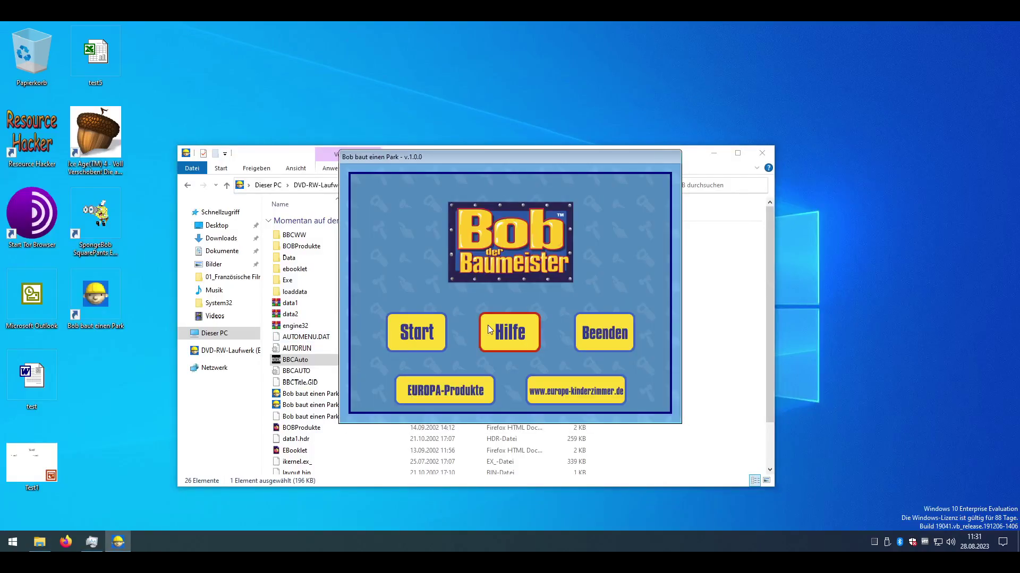
Step: Start Bob baut einen Park, skip the intro, and begin a new game in the first free player slot with the default volume
left_click(419, 338)
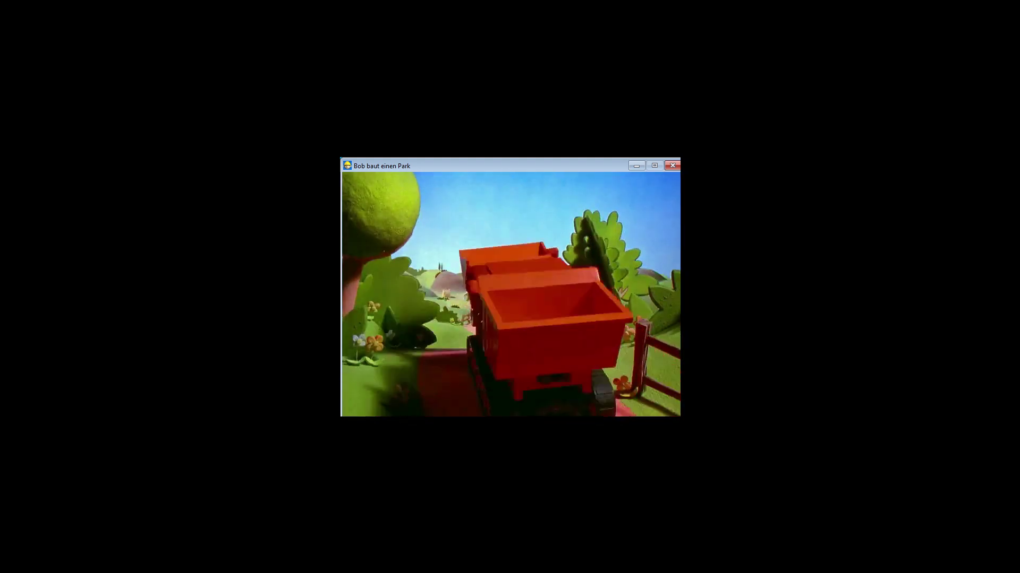
key("space")
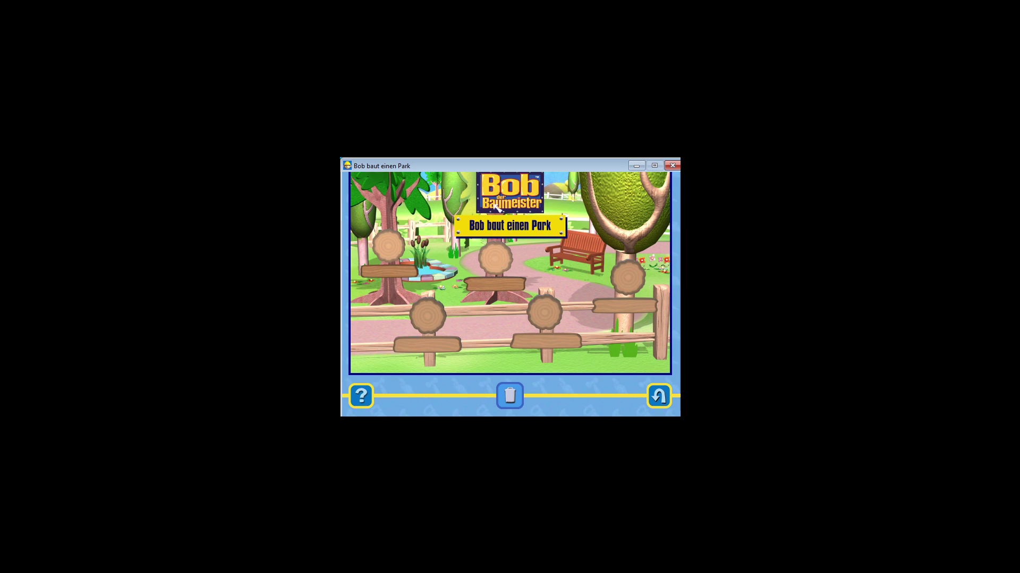
left_click(399, 253)
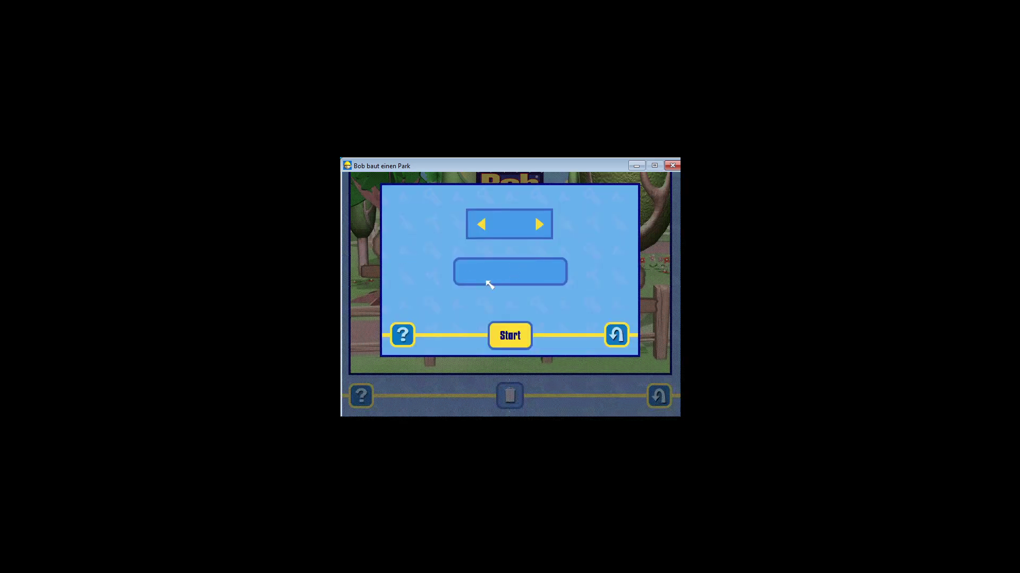
left_click(542, 231)
left_click(511, 332)
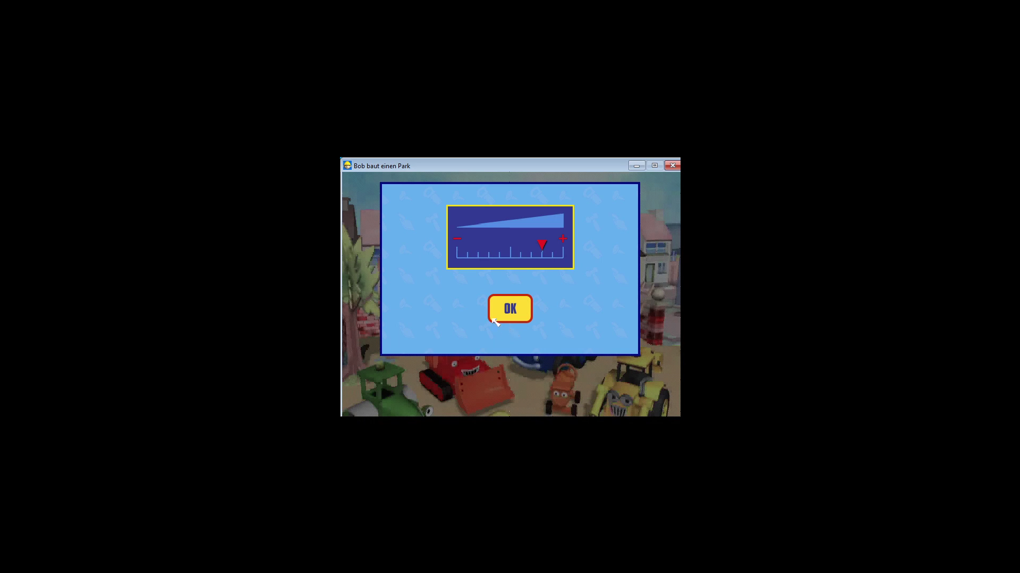
left_click(510, 309)
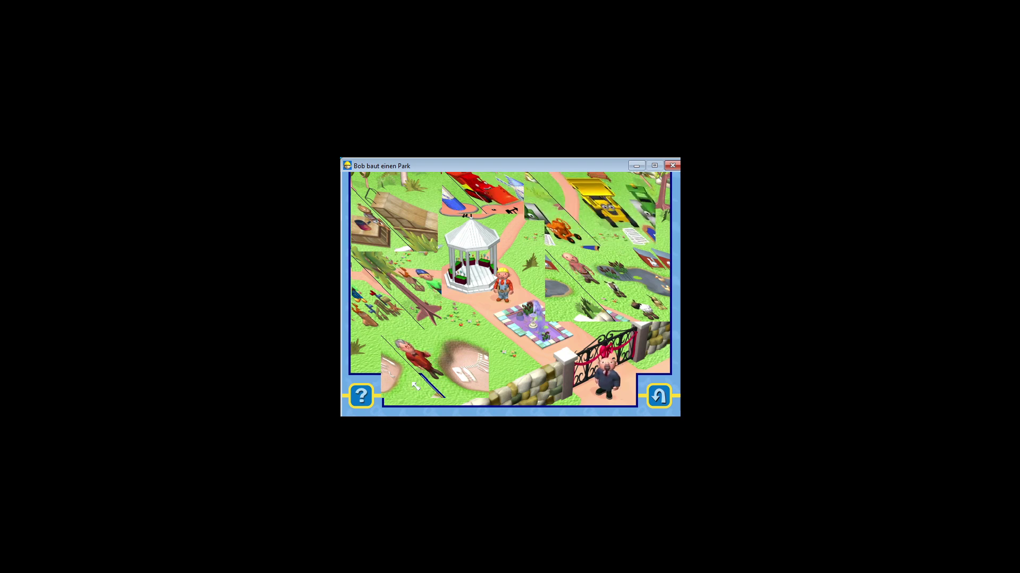
Step: Test the park scene by playing the help and opening the task checklist from the man at the gate
left_click(366, 397)
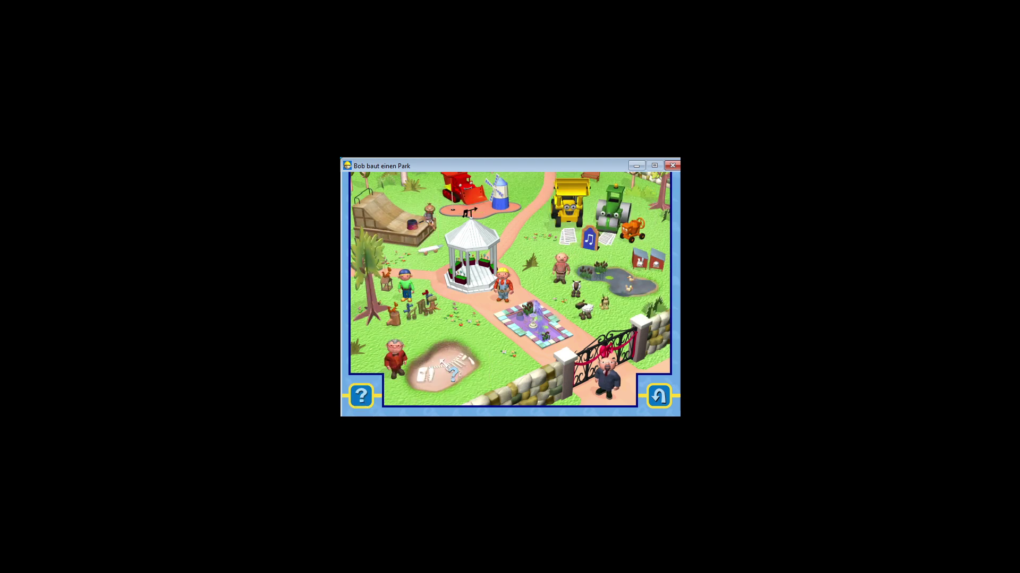
left_click(361, 396)
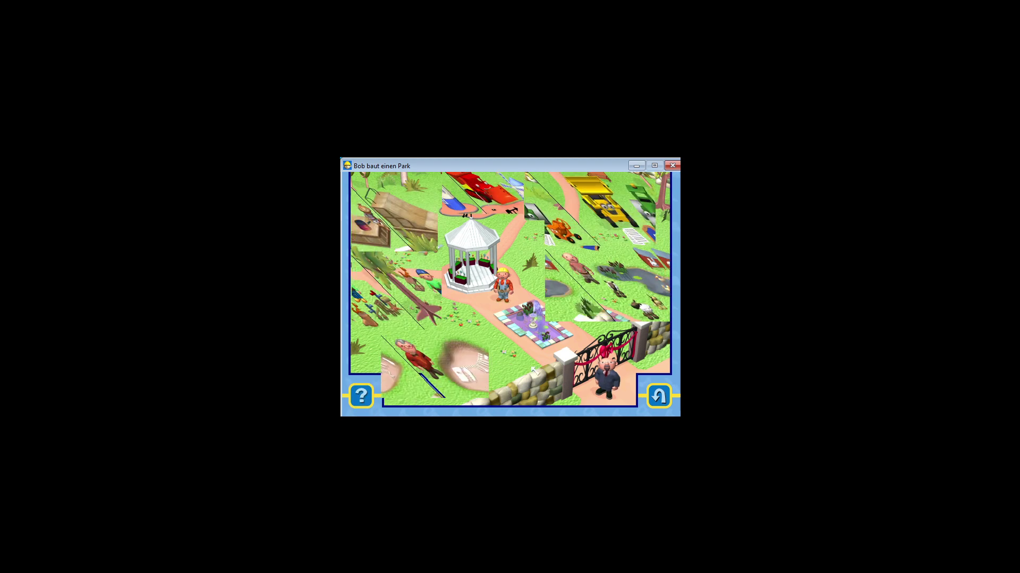
left_click(609, 379)
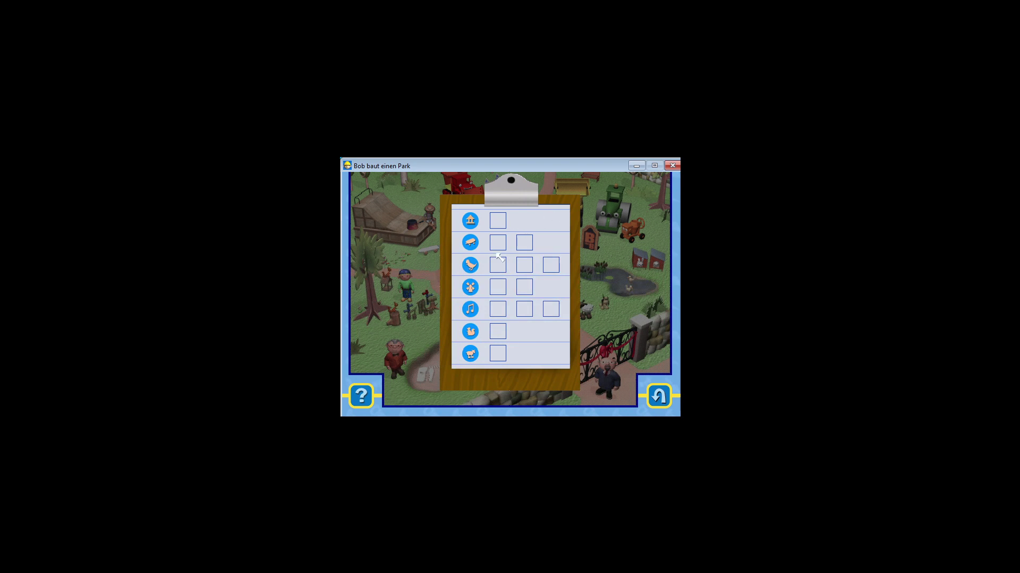
key("Escape")
left_click(515, 315)
Step: Leave the park scene and confirm quitting Bob baut einen Park
left_click(658, 396)
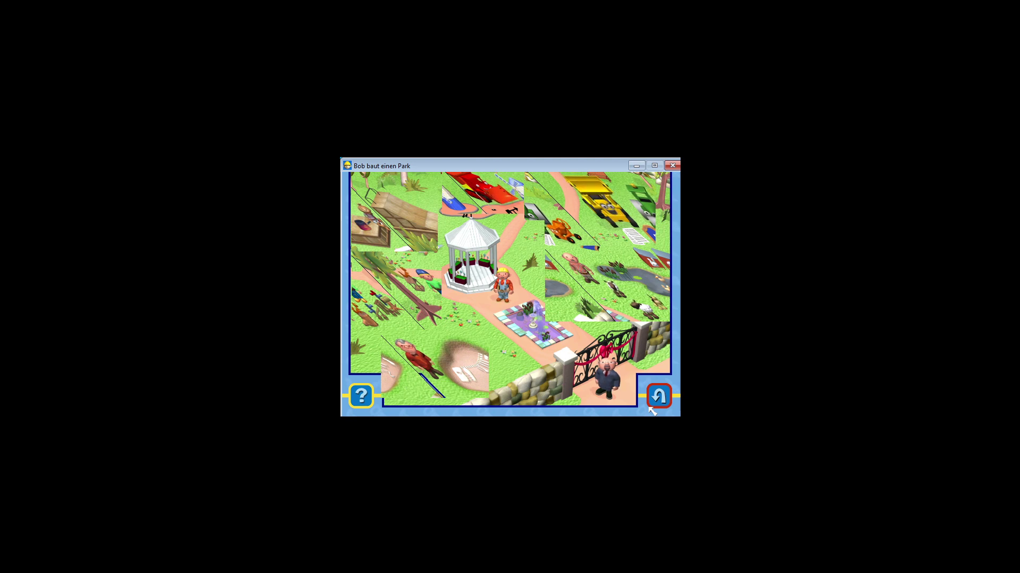
left_click(666, 403)
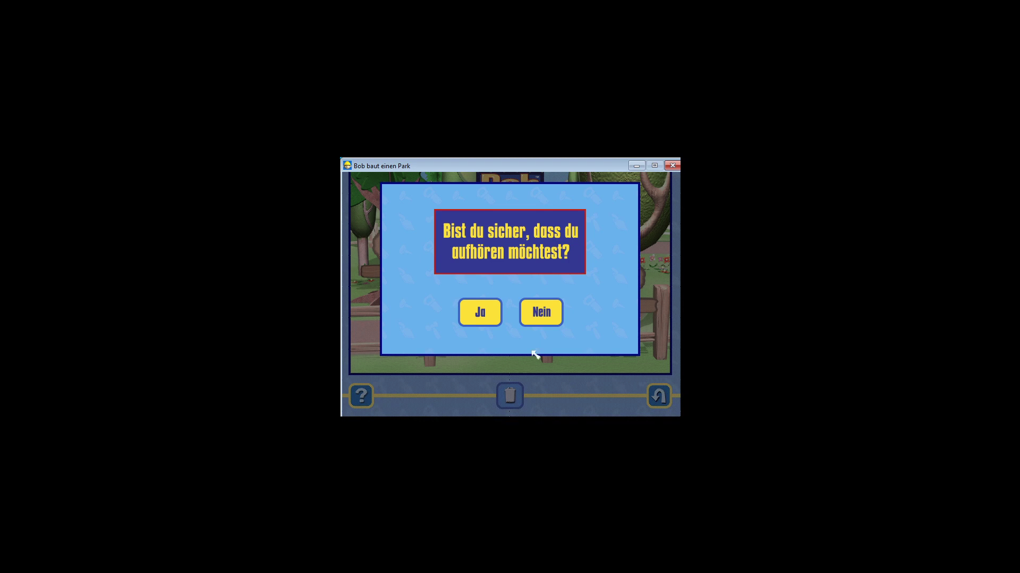
left_click(484, 312)
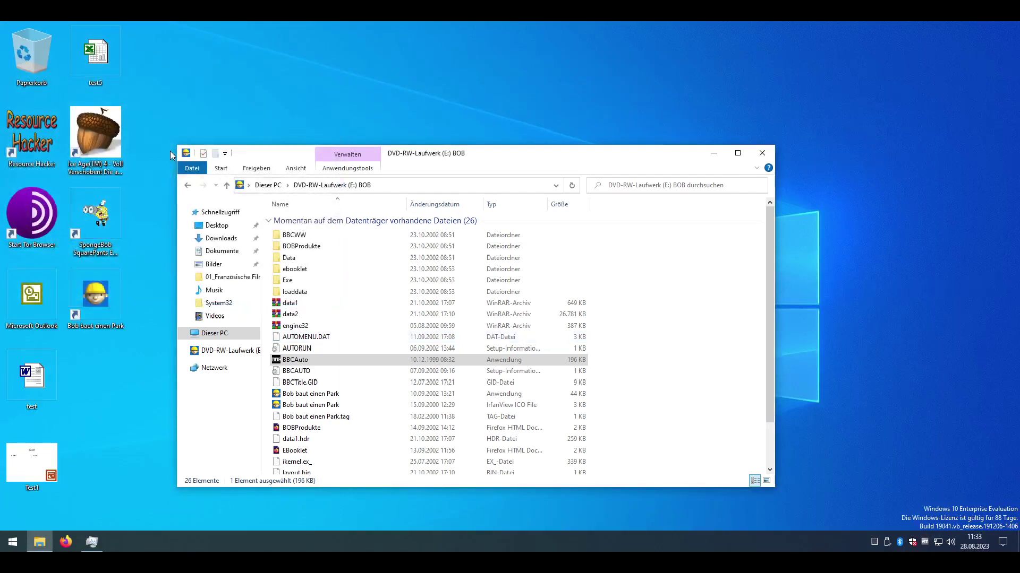
Step: Open the compatibility settings of the Bob baut einen Park desktop shortcut and try the reduced colour mode
double_click(113, 292)
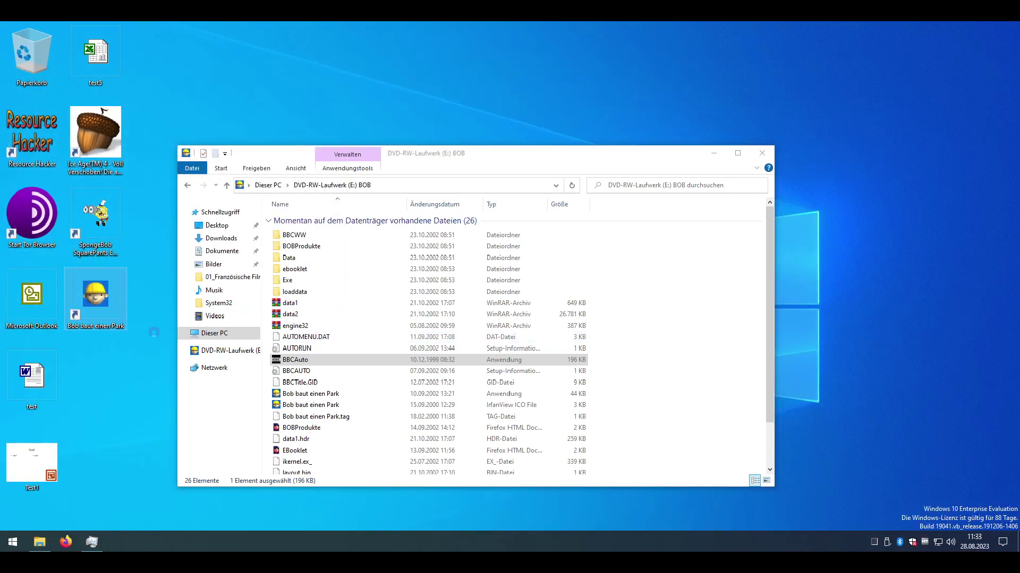
right_click(109, 287)
left_click(133, 283)
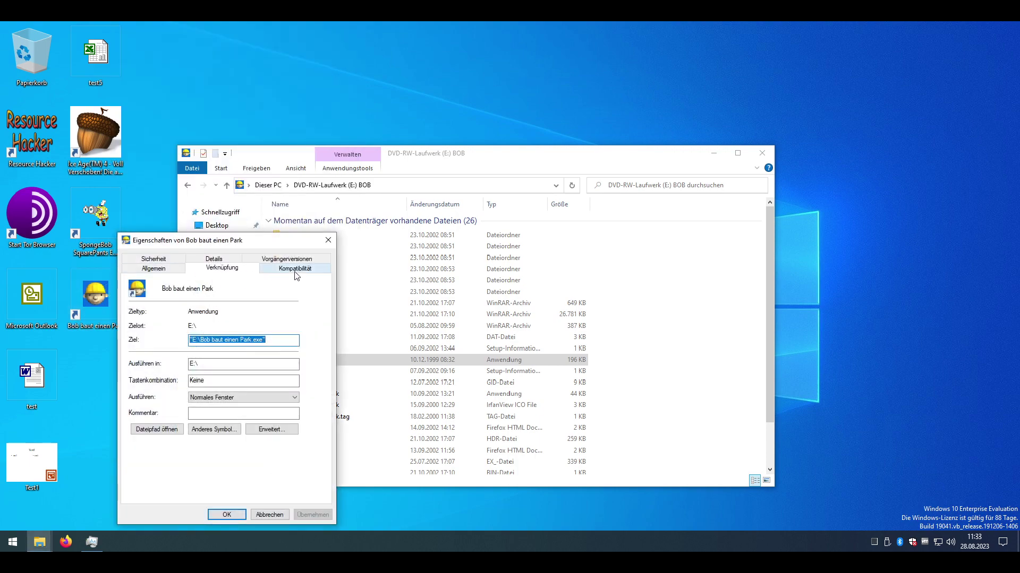
left_click(295, 271)
left_click(180, 388)
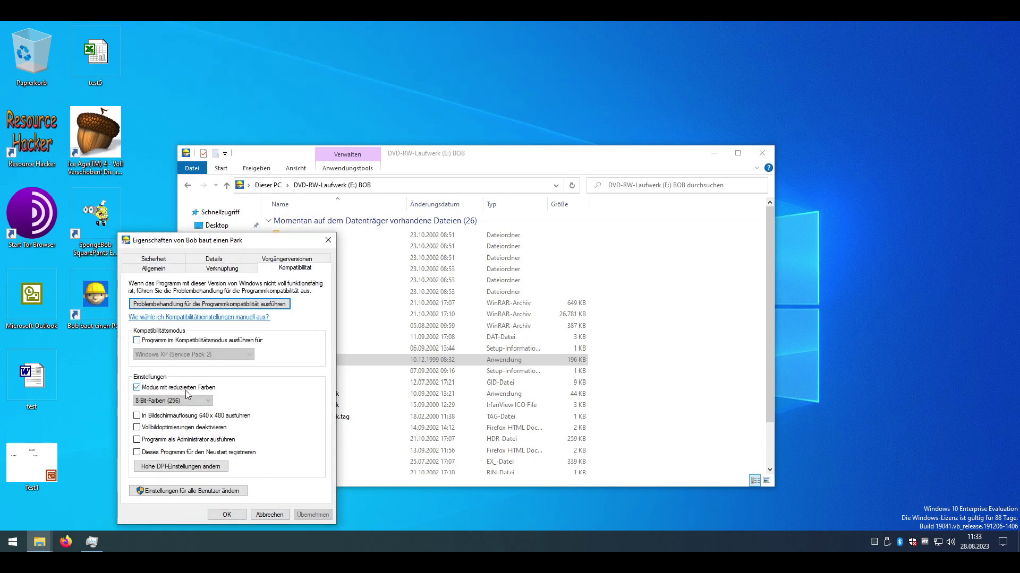
left_click(180, 388)
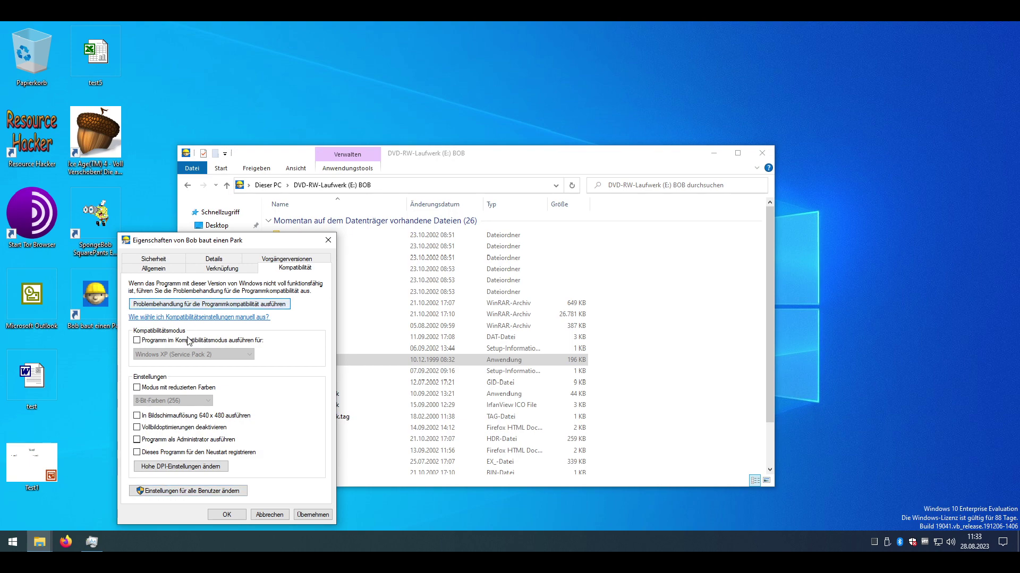
Step: Set the Bob baut einen Park shortcut to run in compatibility mode for Windows XP (Service Pack 3)
left_click(188, 341)
left_click(194, 354)
left_click(215, 391)
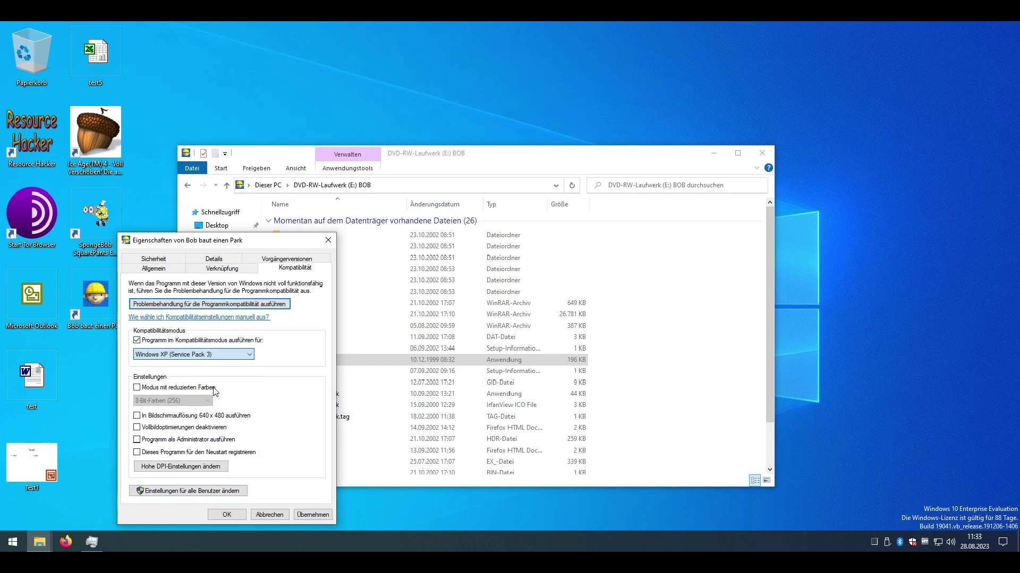
left_click(313, 514)
left_click(227, 515)
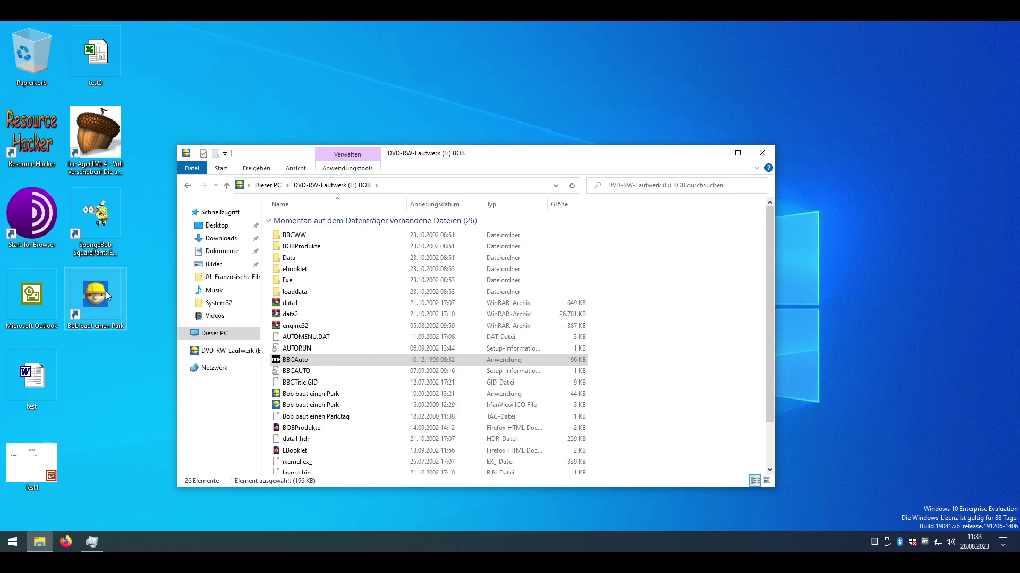
Step: Relaunch Bob baut einen Park from its desktop shortcut, keep the default volume, and load the saved player to recheck the park scene
double_click(107, 296)
left_click(457, 365)
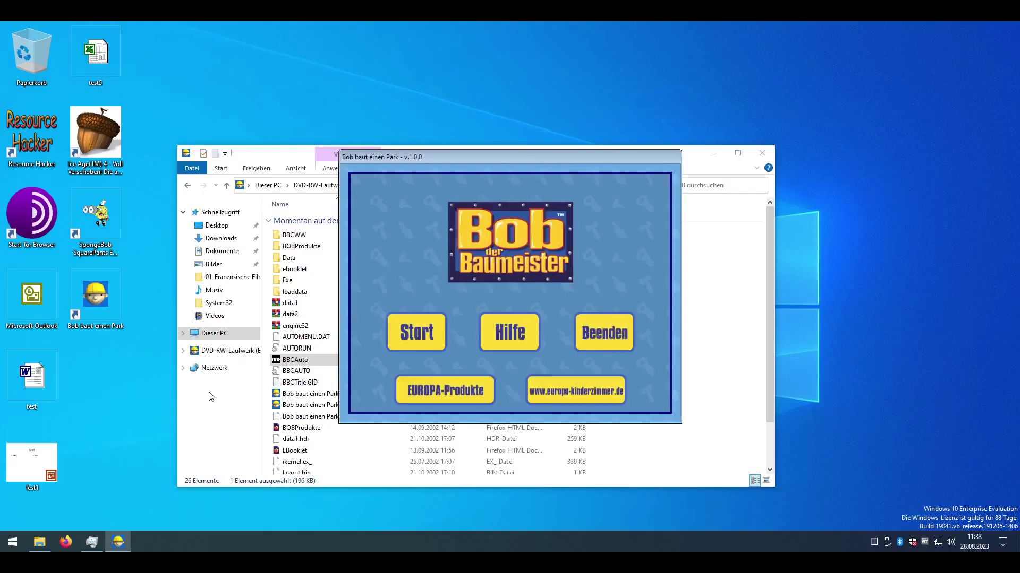
left_click(405, 336)
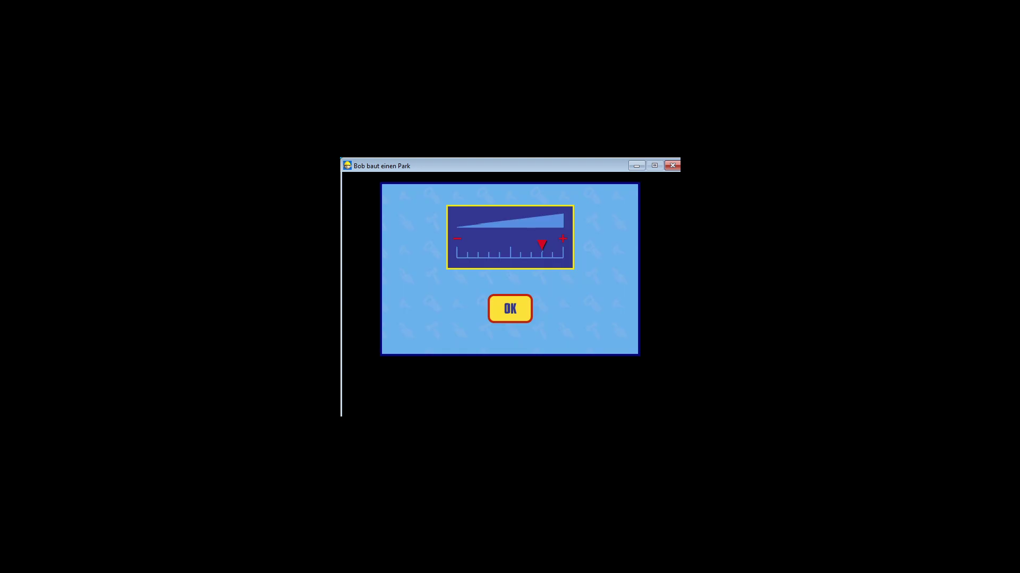
left_click(500, 308)
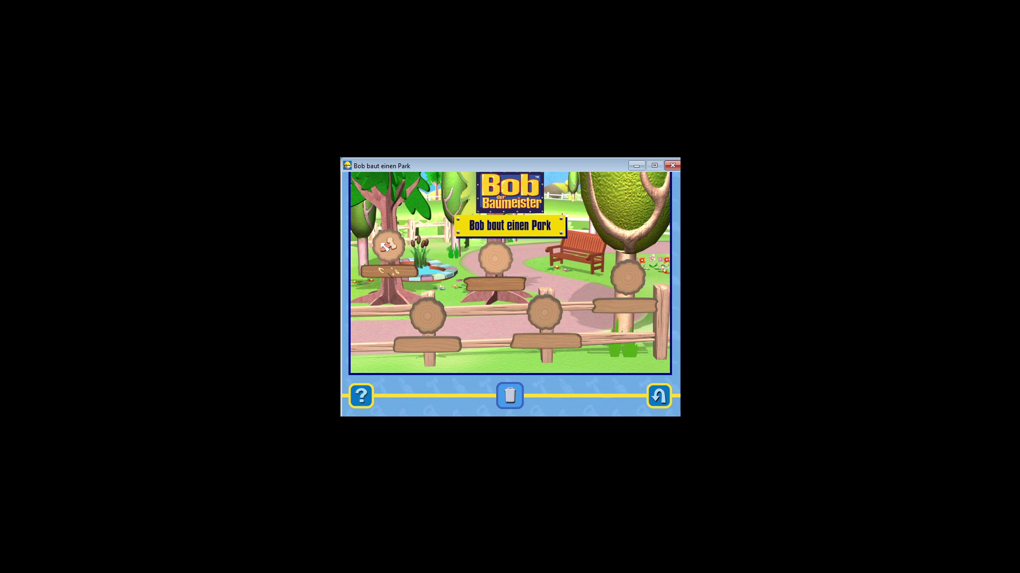
left_click(384, 247)
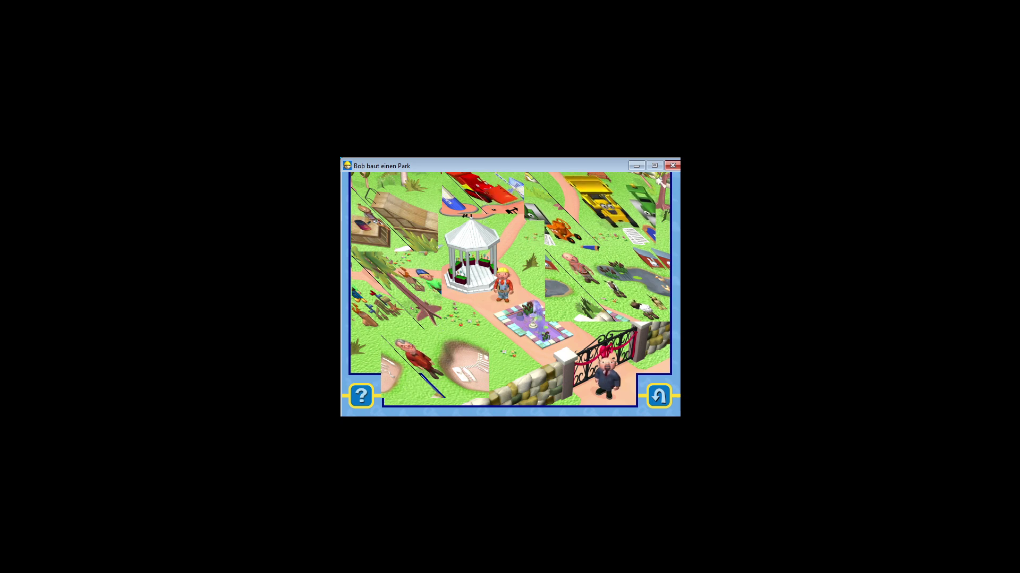
Step: Exit the park scene, confirm quitting the game, and close the BOB disc's file window
left_click(659, 395)
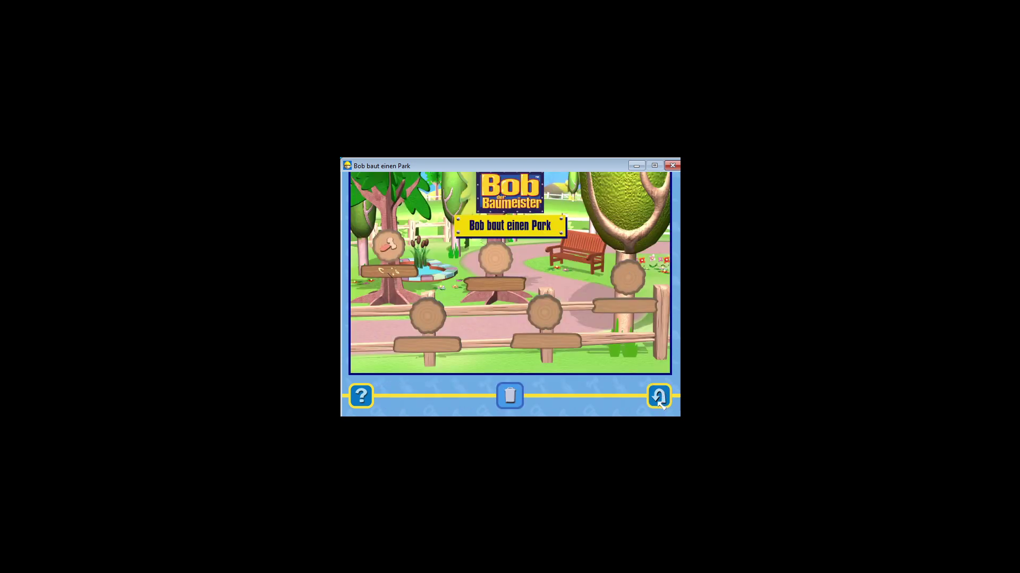
key("Escape")
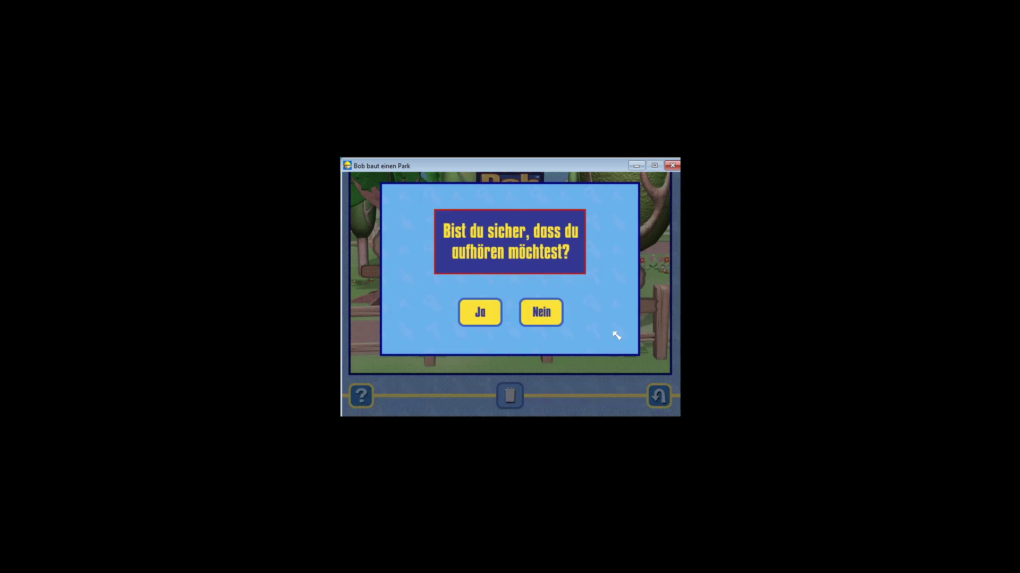
left_click(479, 321)
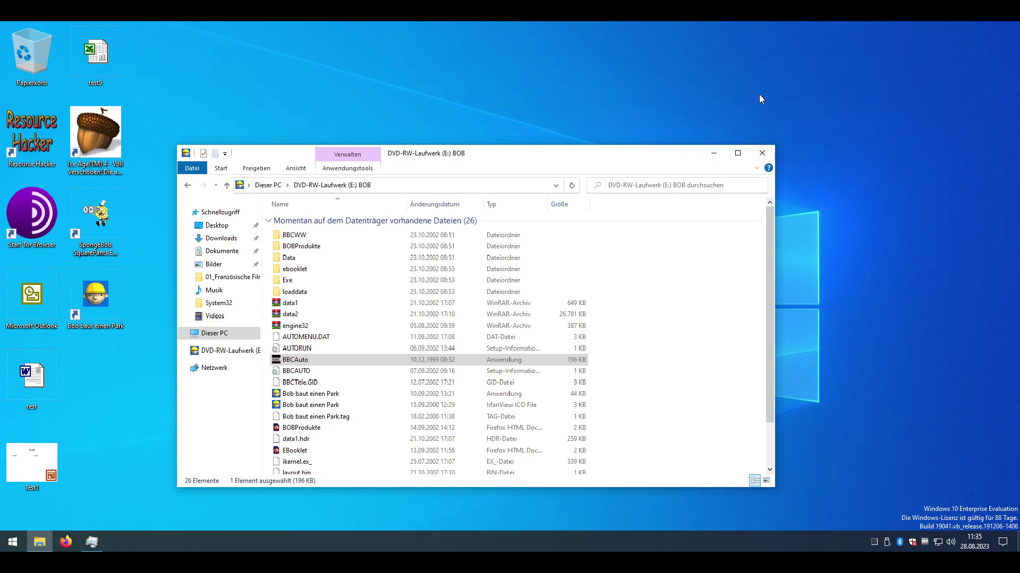
left_click(763, 154)
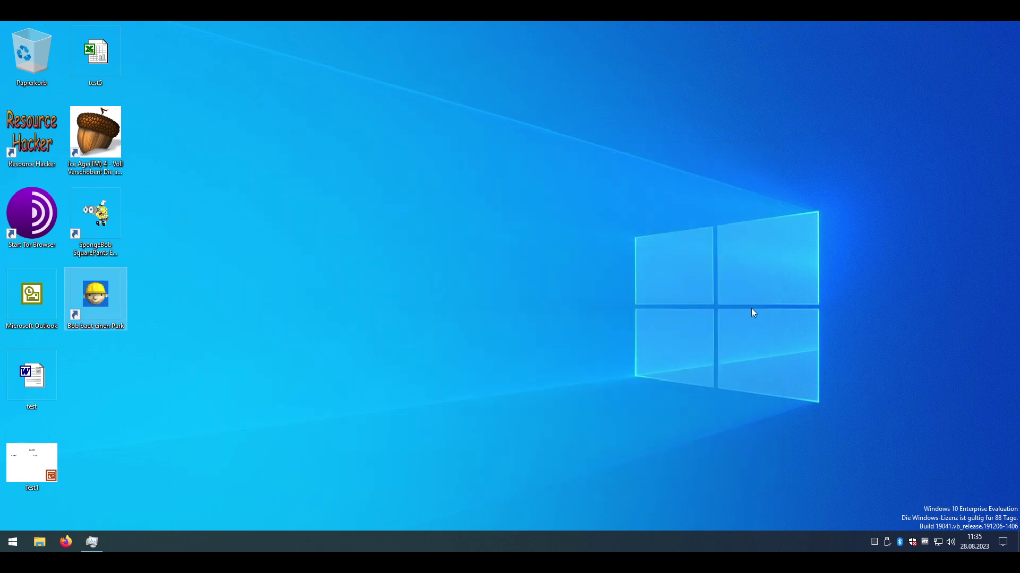